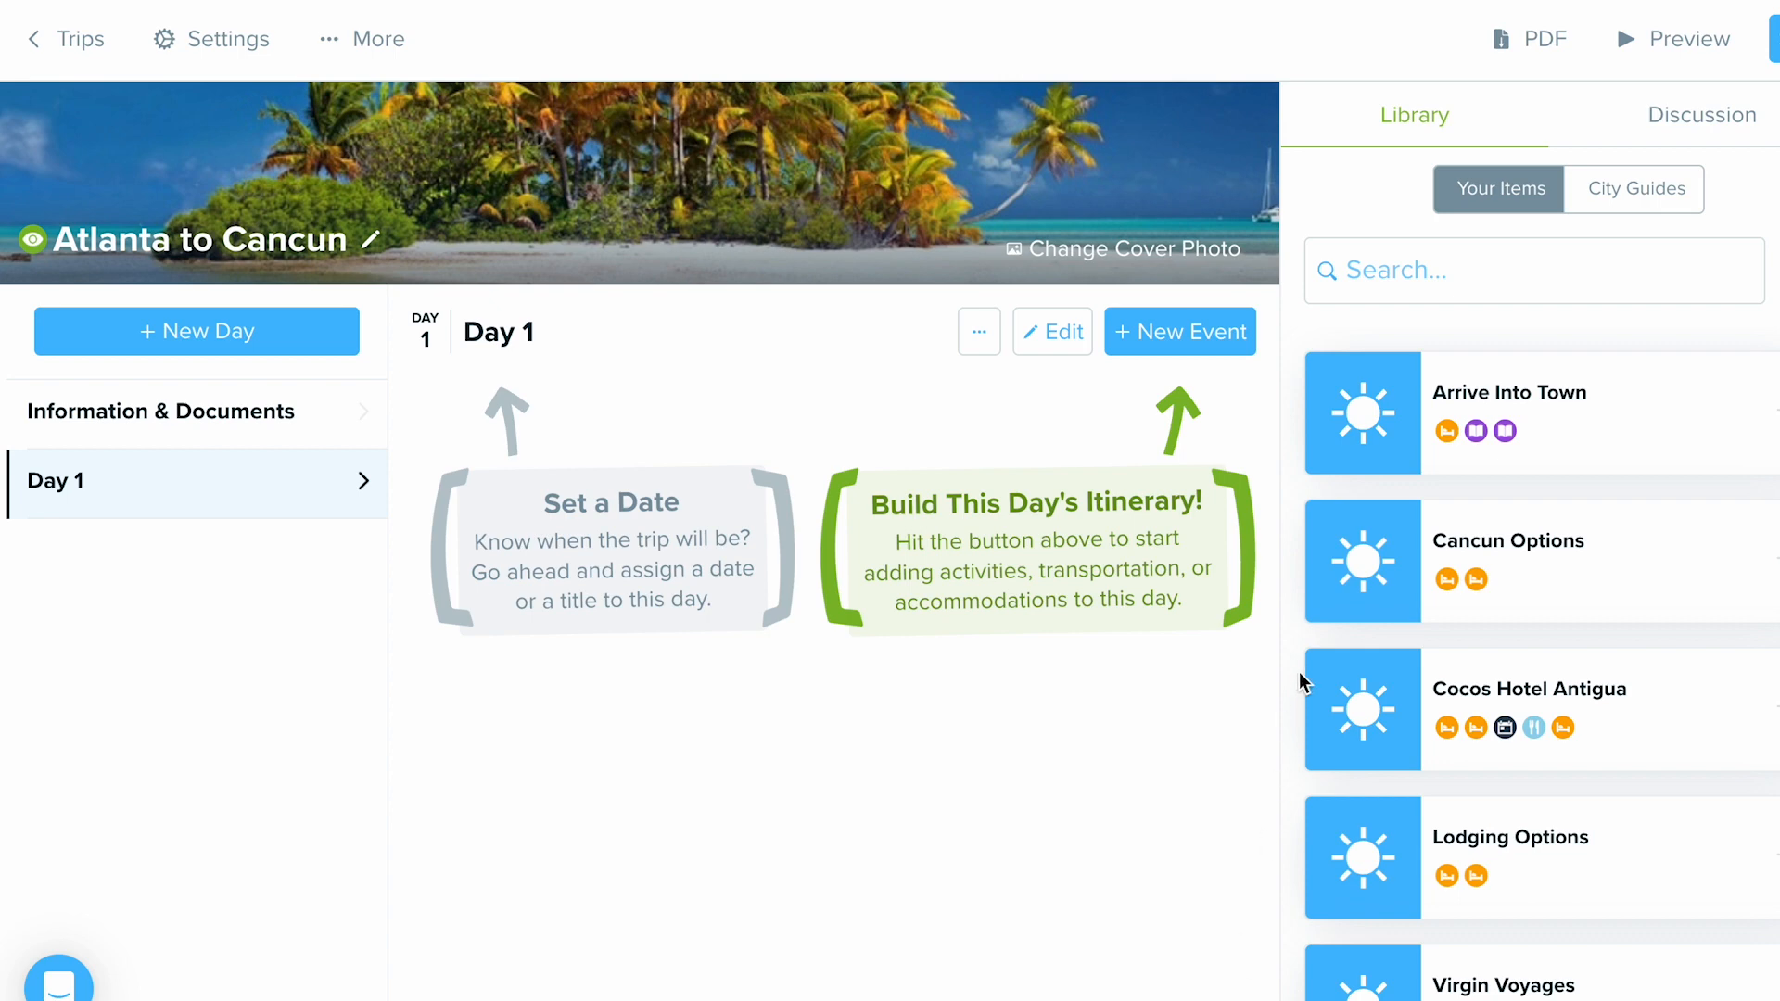
Start a new flight event on Day 1 and set its date to November 10, 2023
{"action": "left_click", "coordinate": [1214, 357]}
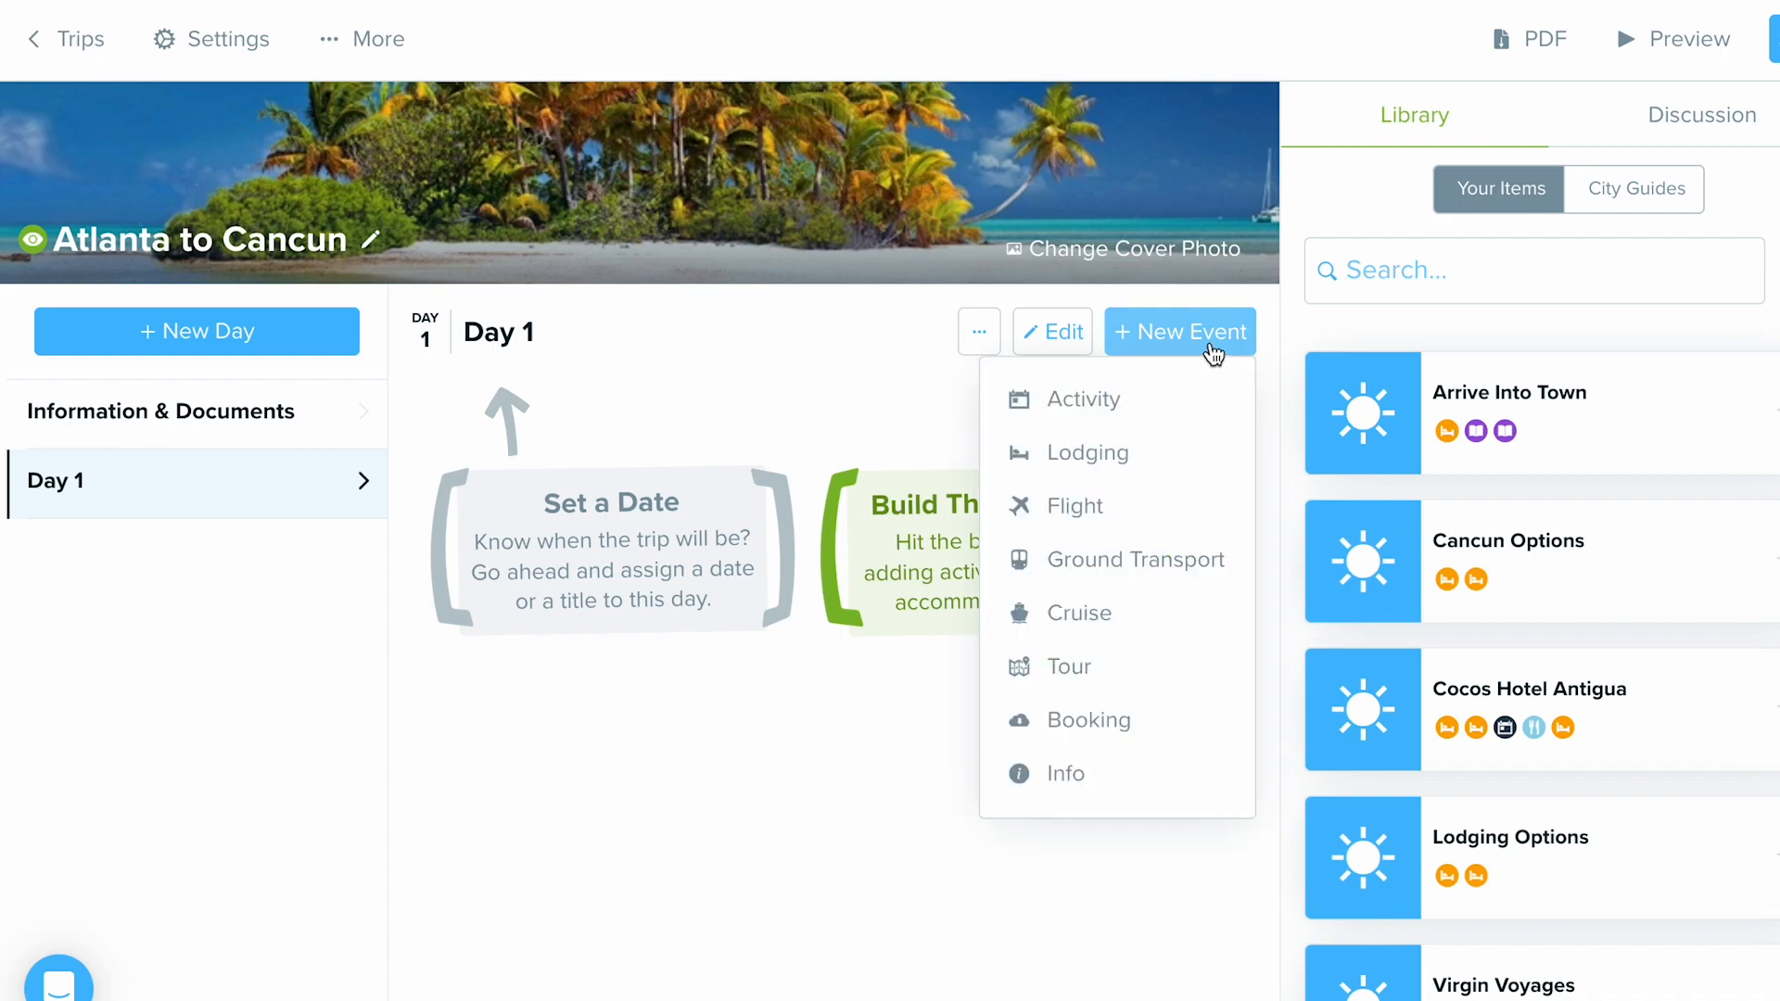
{"action": "left_click", "coordinate": [1177, 529]}
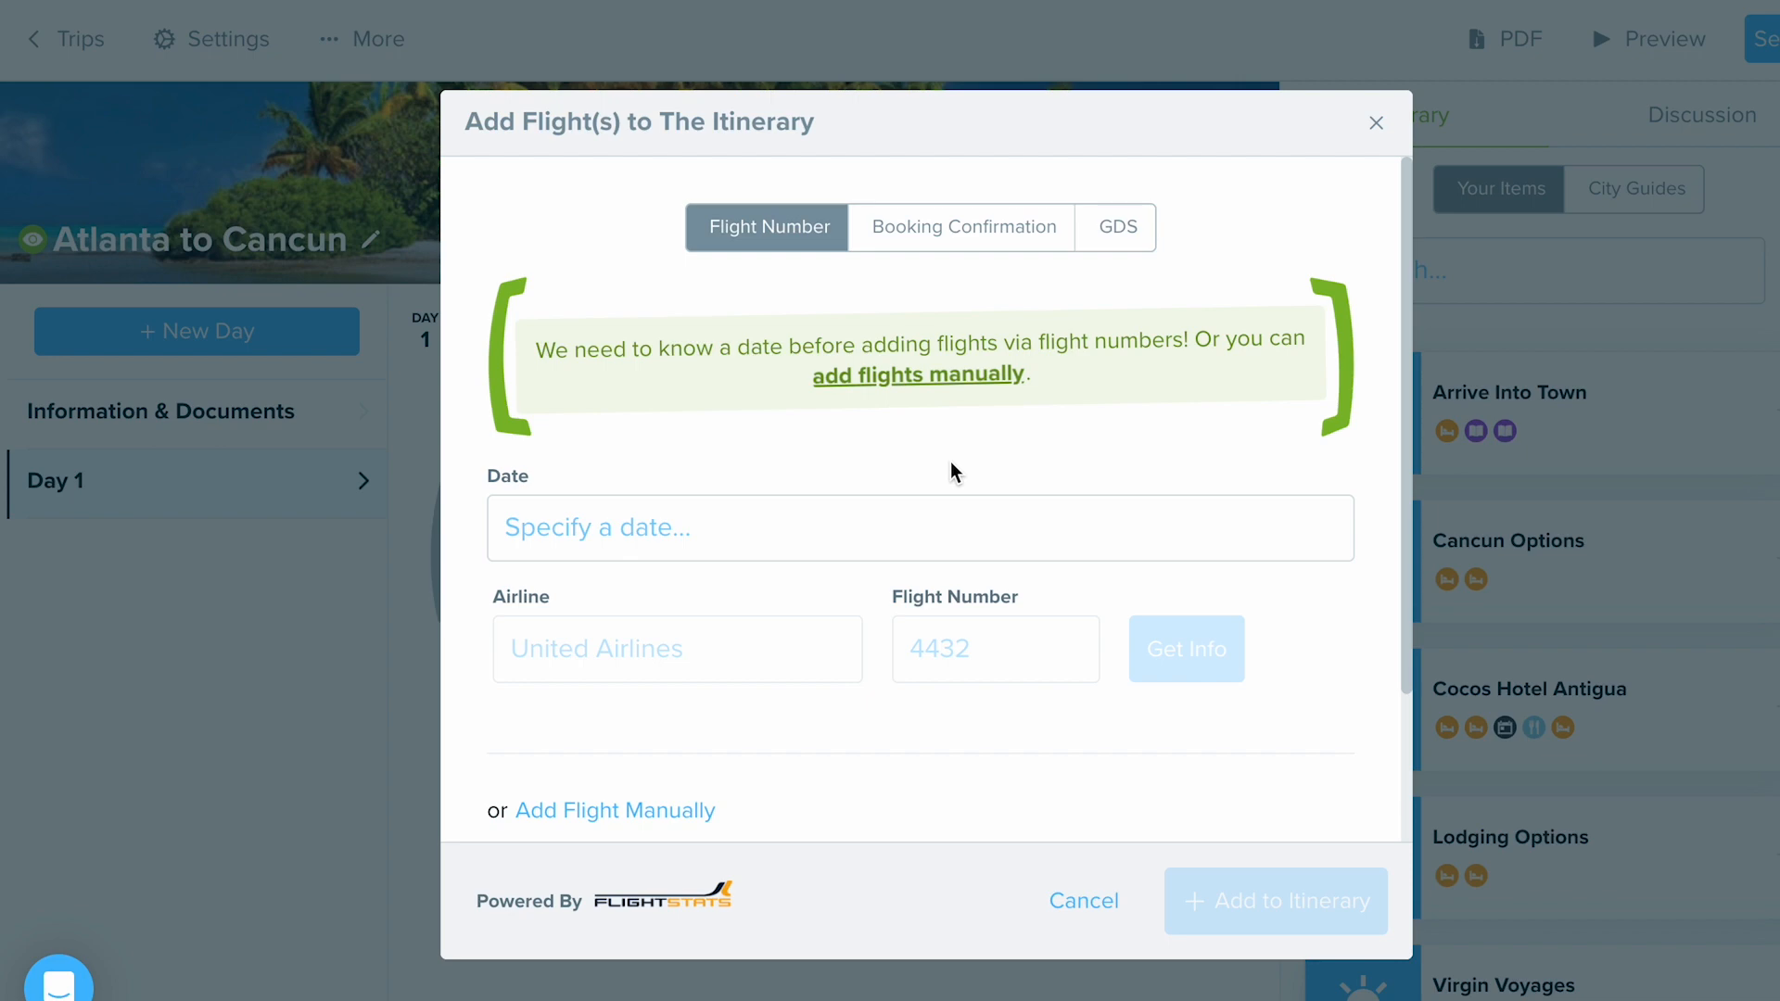
{"action": "left_click", "coordinate": [625, 552]}
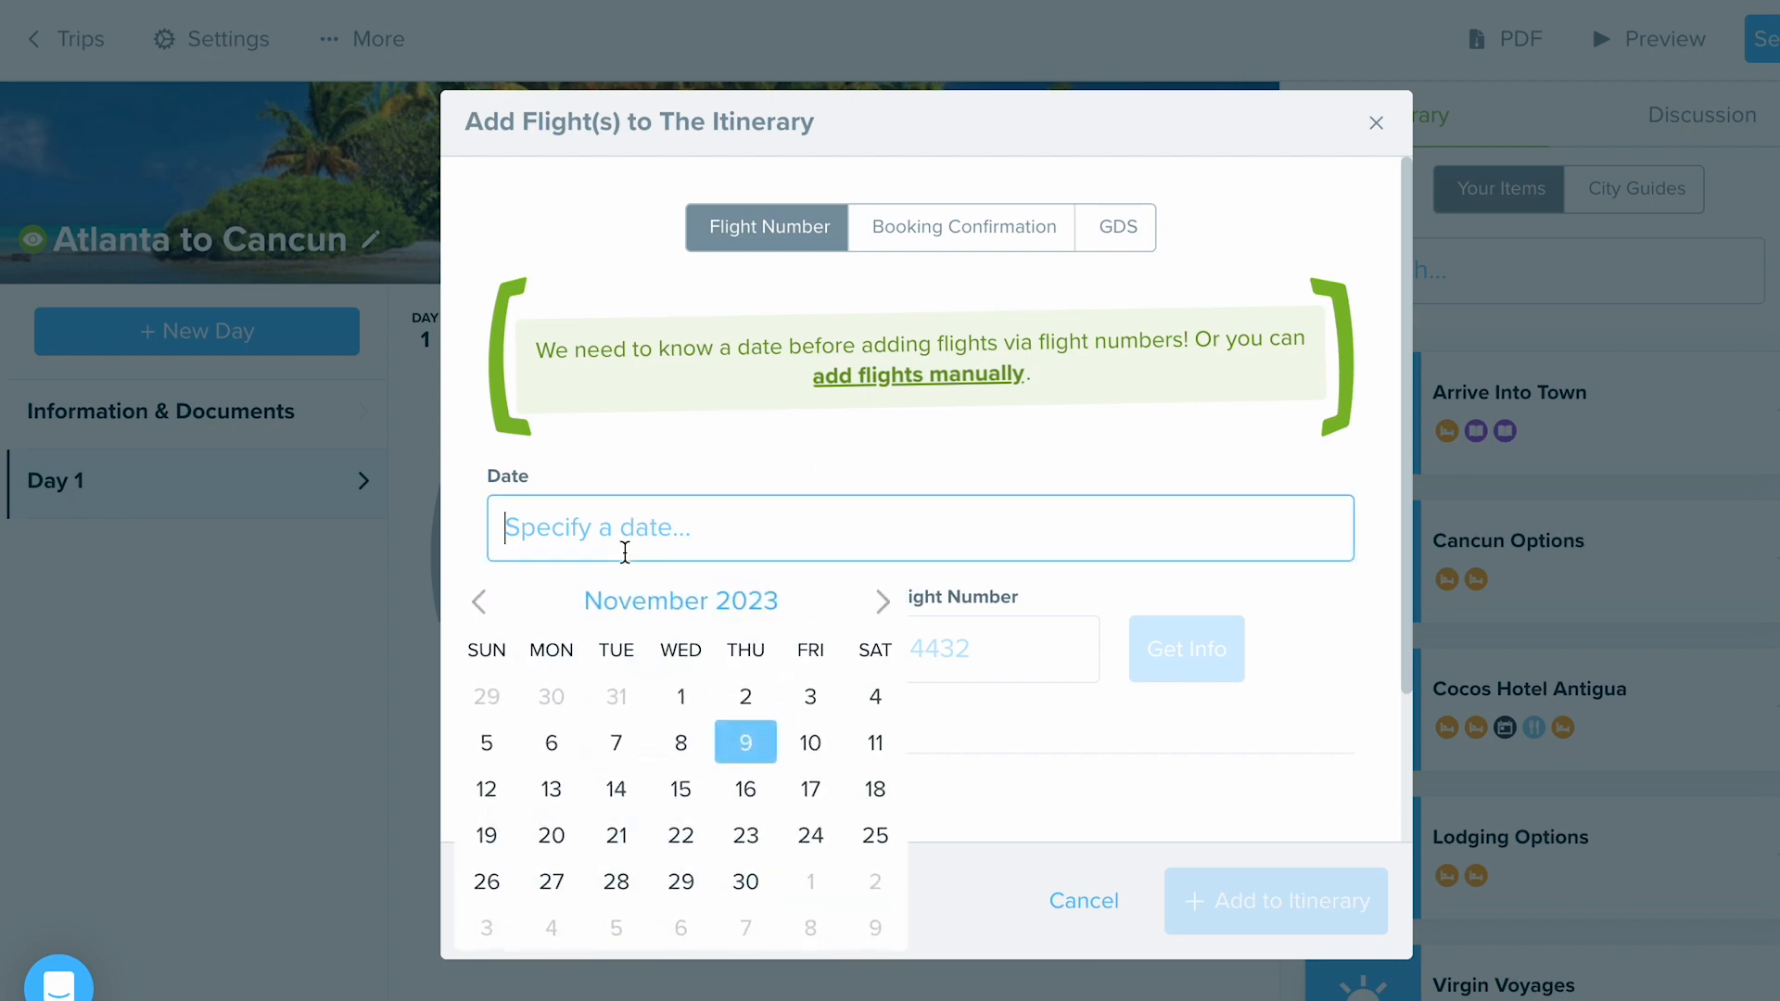
{"action": "left_click", "coordinate": [804, 746]}
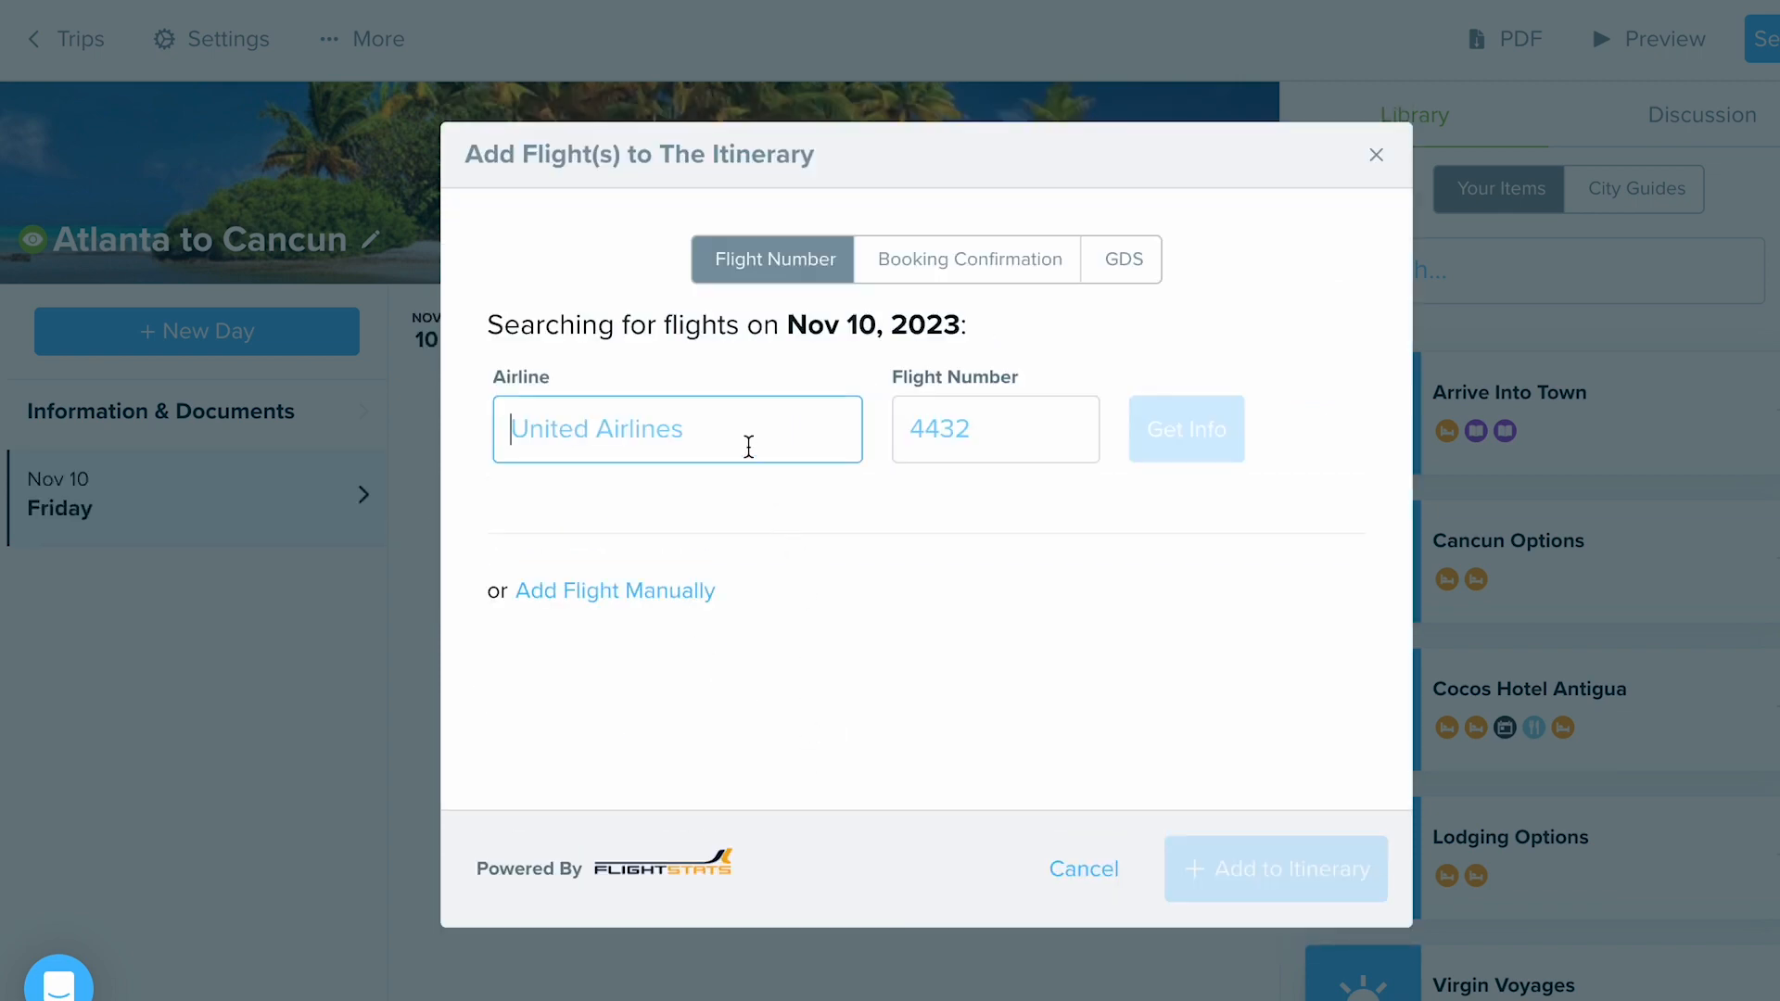
Look up Delta Air Lines (DL) flight number 1964 and add it to the itinerary
{"action": "type", "text": "delta"}
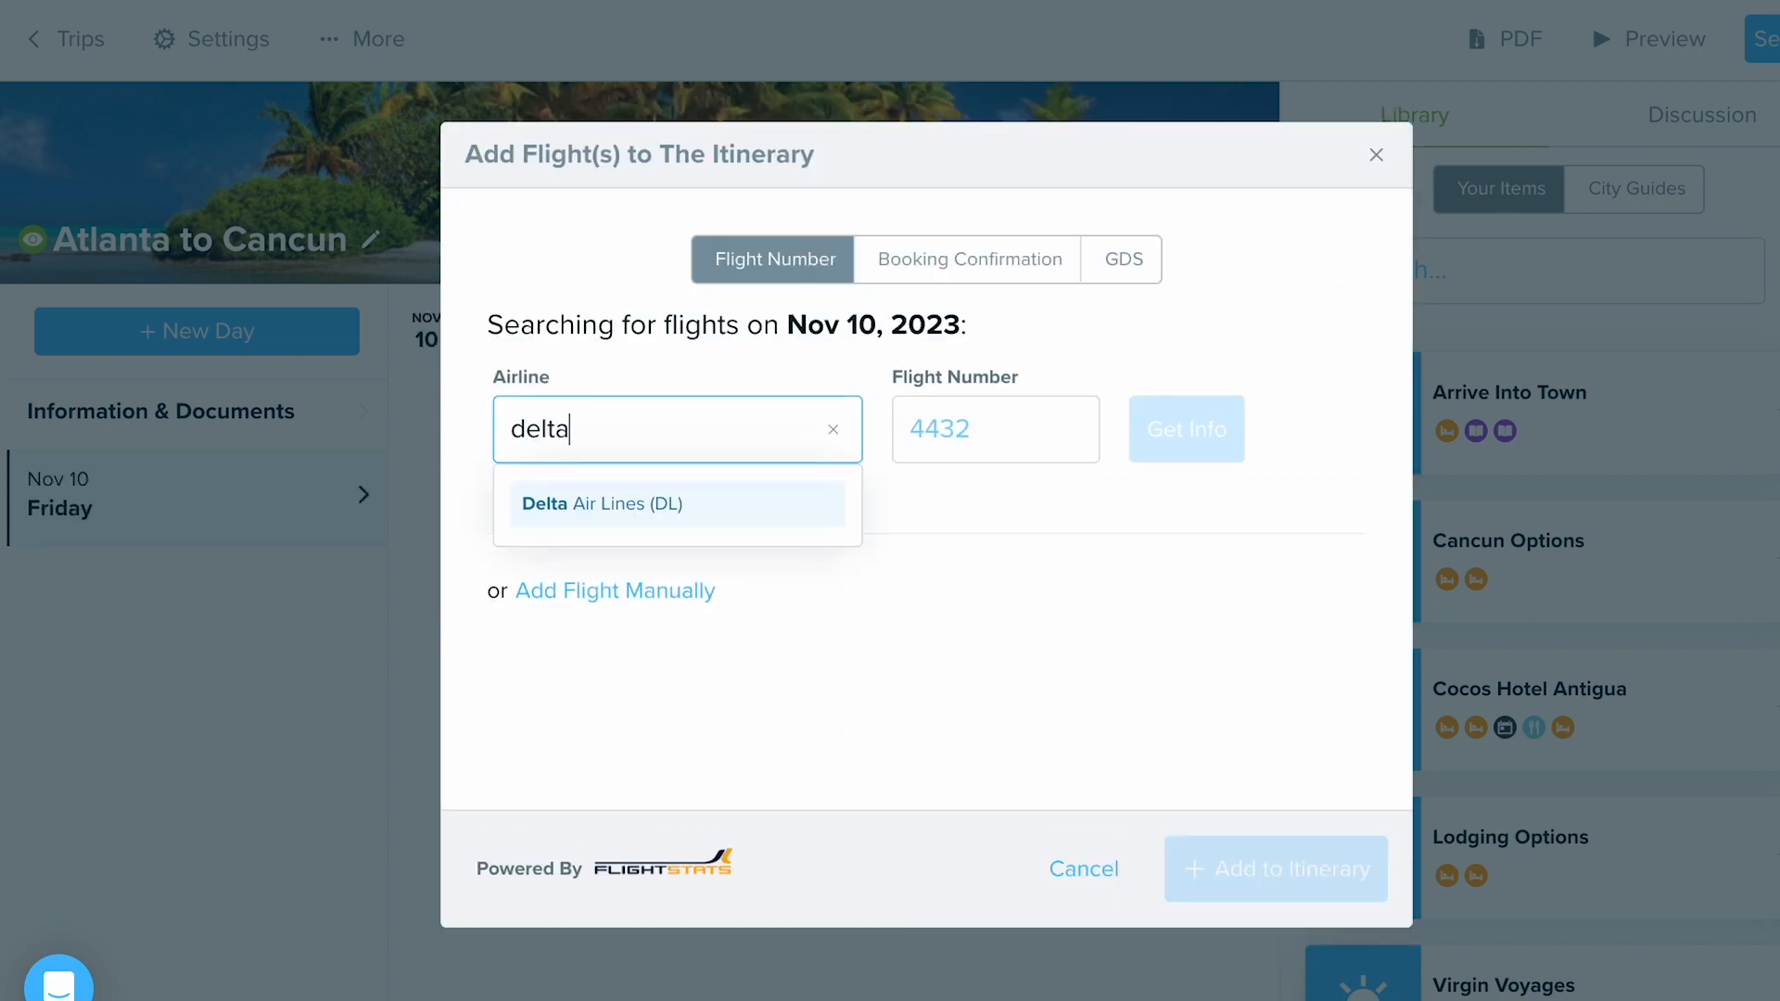
{"action": "left_click", "coordinate": [746, 498]}
{"action": "left_click", "coordinate": [893, 456]}
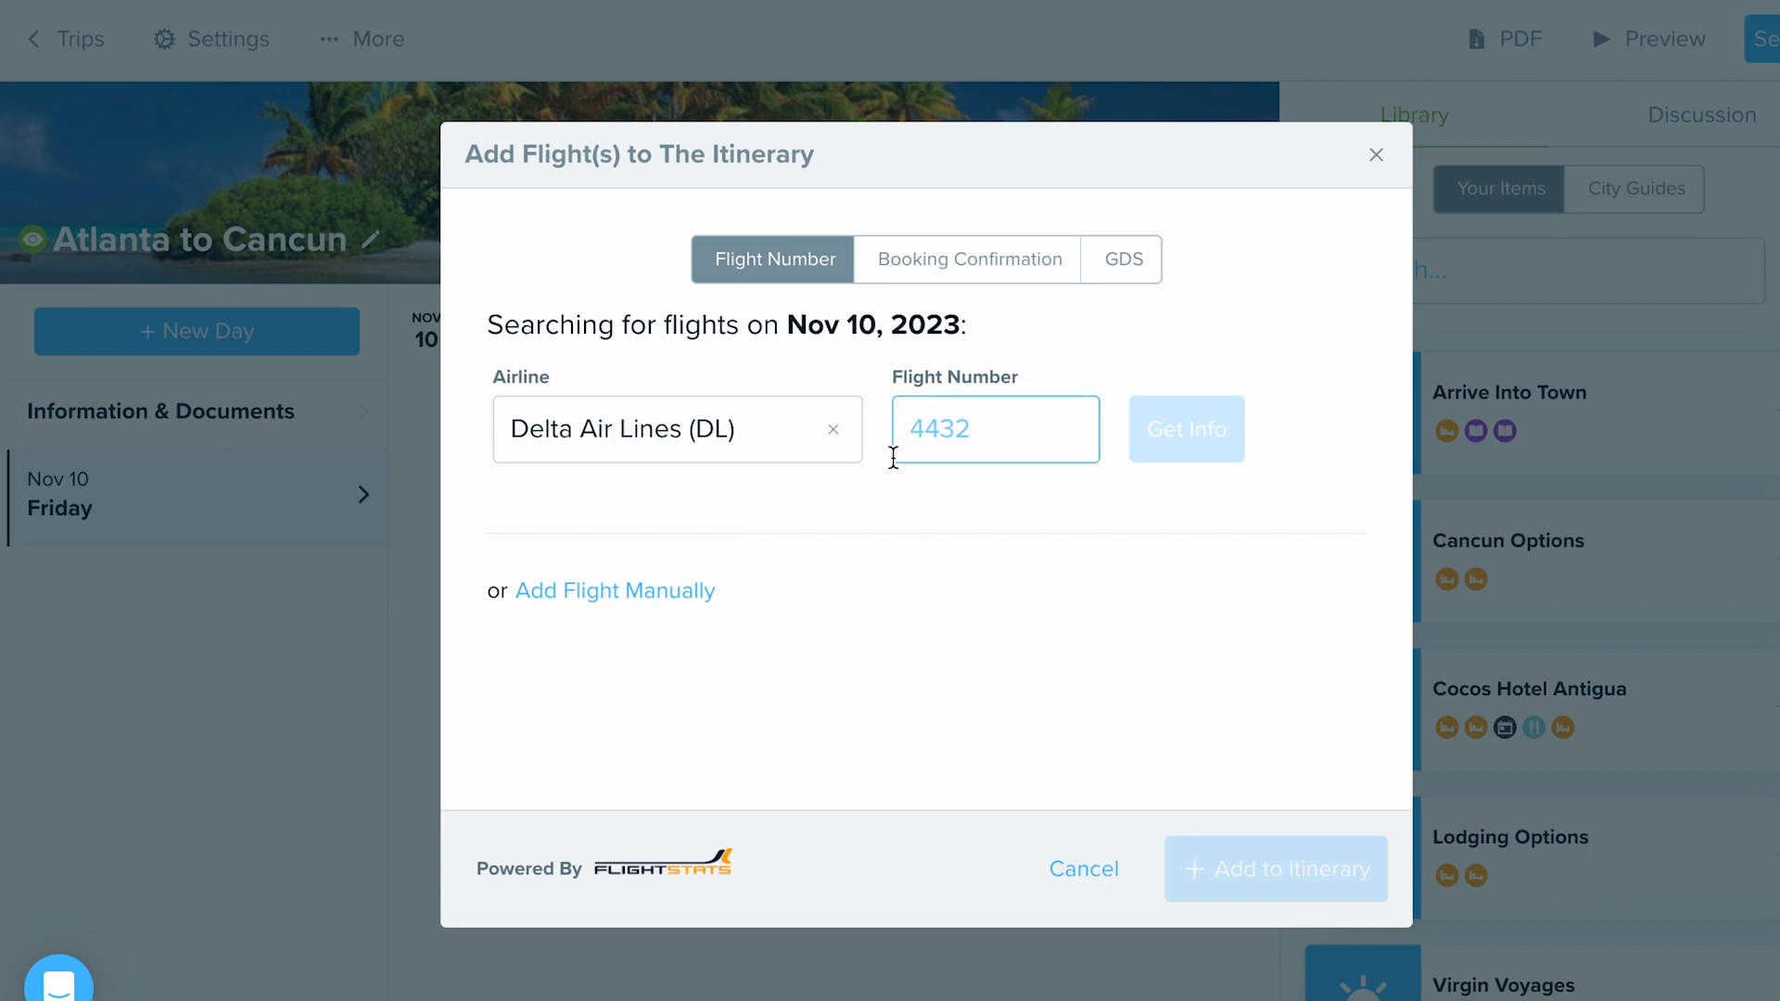
{"action": "type", "text": "1964"}
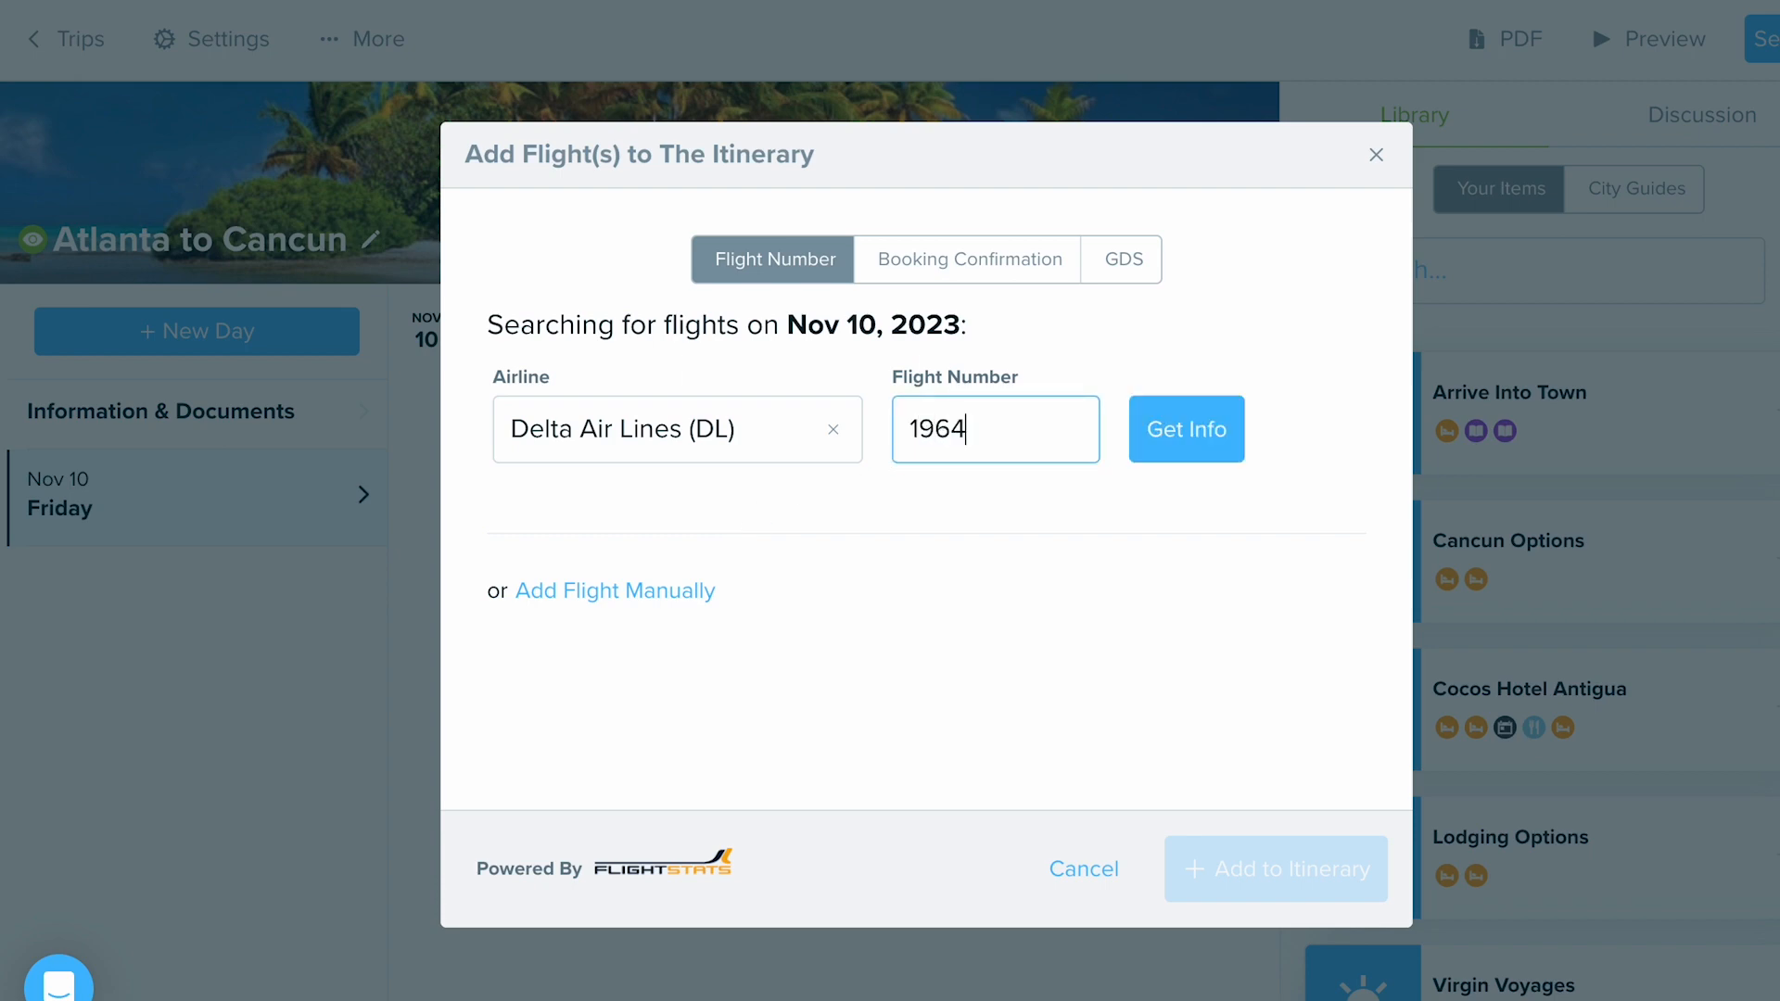
{"action": "left_click", "coordinate": [1167, 461]}
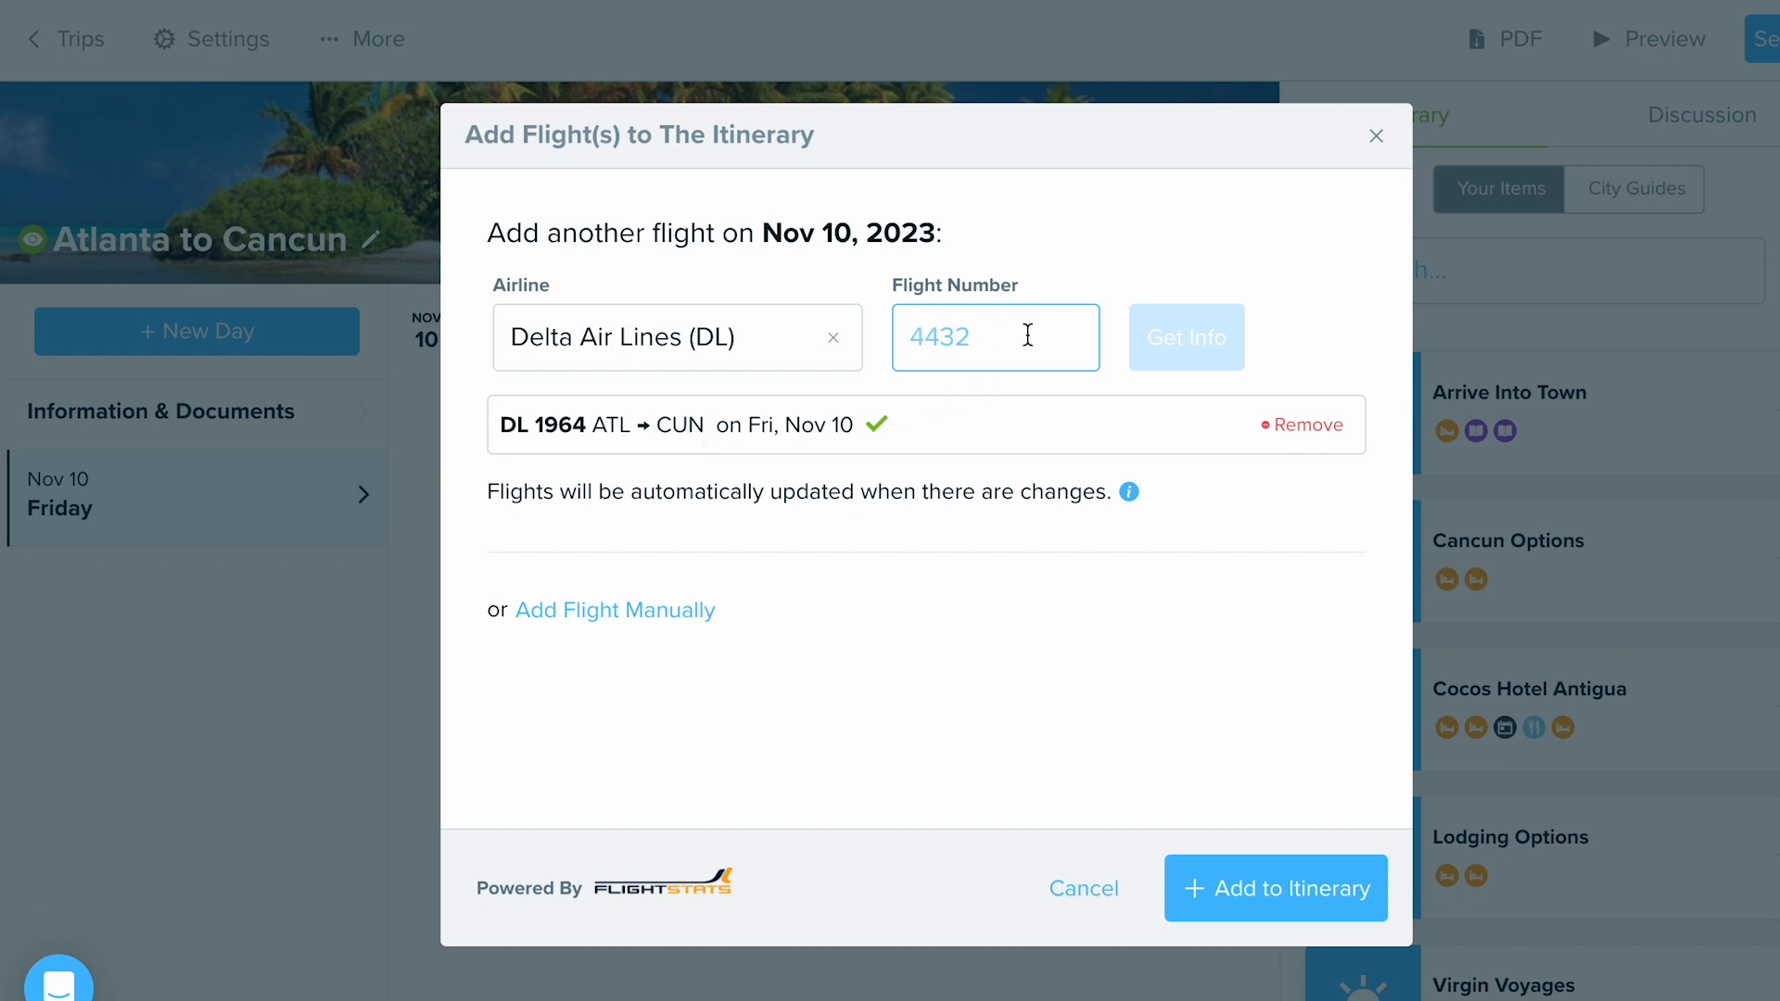
{"action": "left_click", "coordinate": [1300, 894]}
Open the Atlanta departure event for editing, review its flight updates, time, details, price and attachment fields, and finish editing
{"action": "scroll", "coordinate": [1066, 531], "scroll_direction": "down", "scroll_amount": 2}
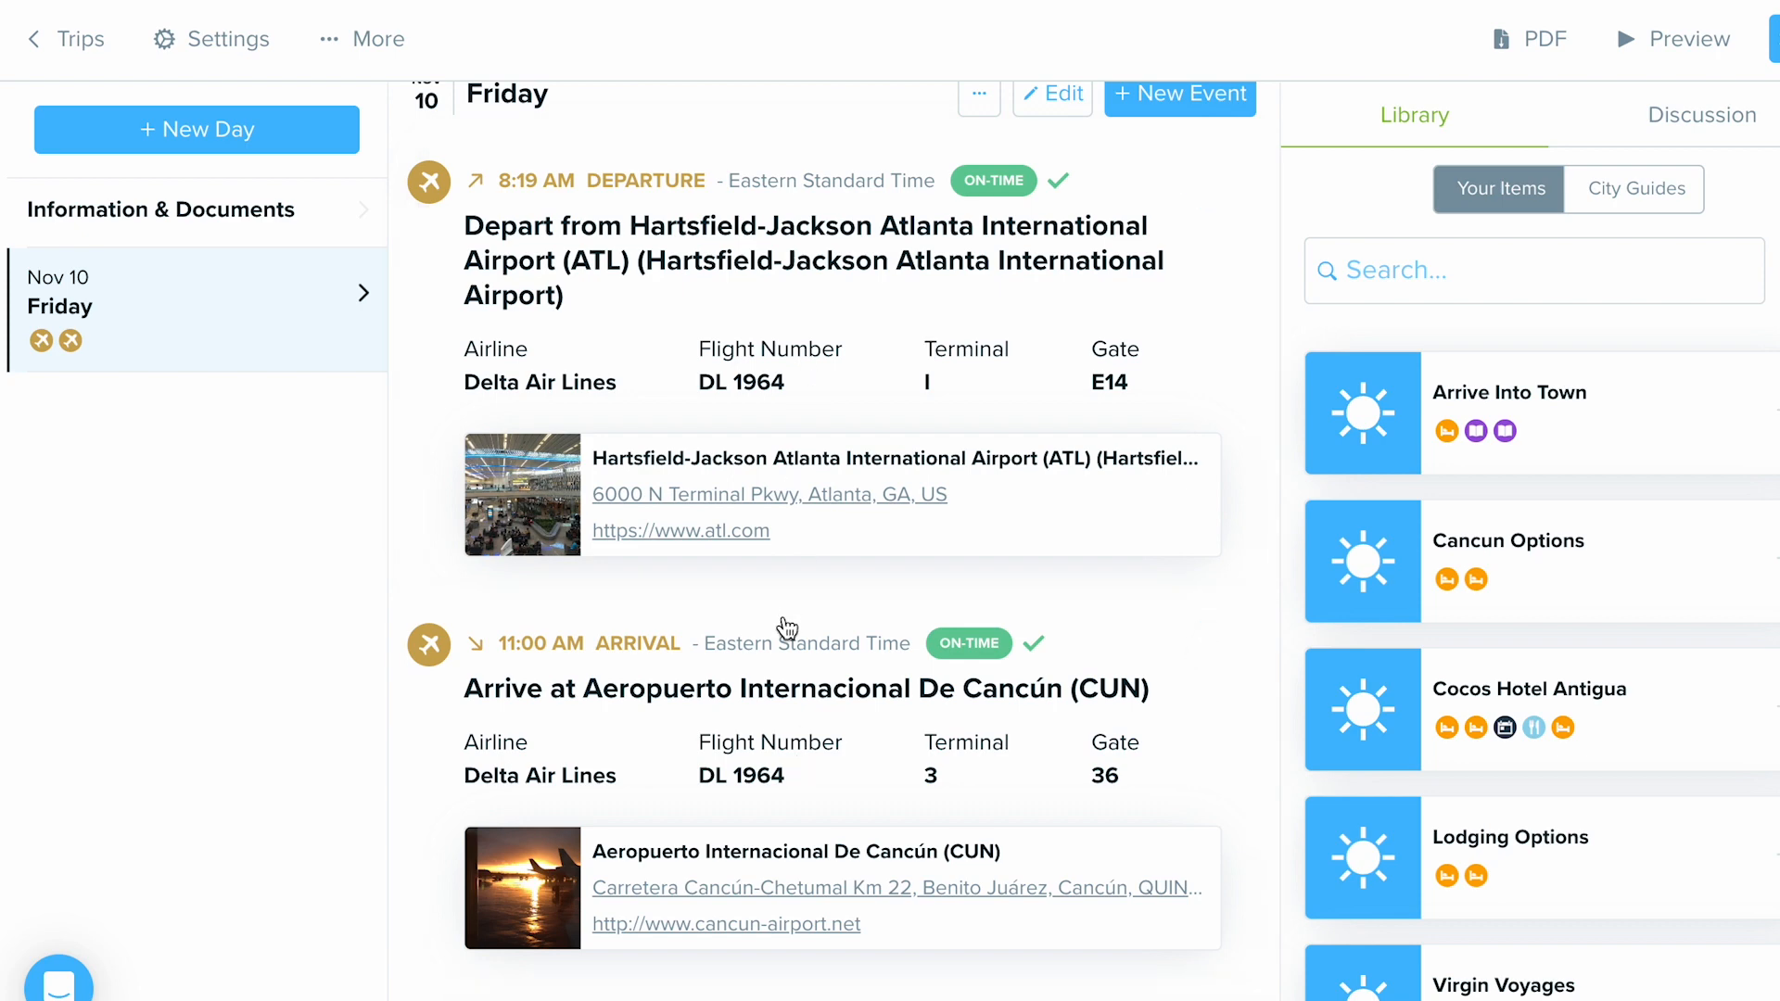
{"action": "mouse_move", "coordinate": [1052, 185]}
{"action": "left_click", "coordinate": [1209, 190]}
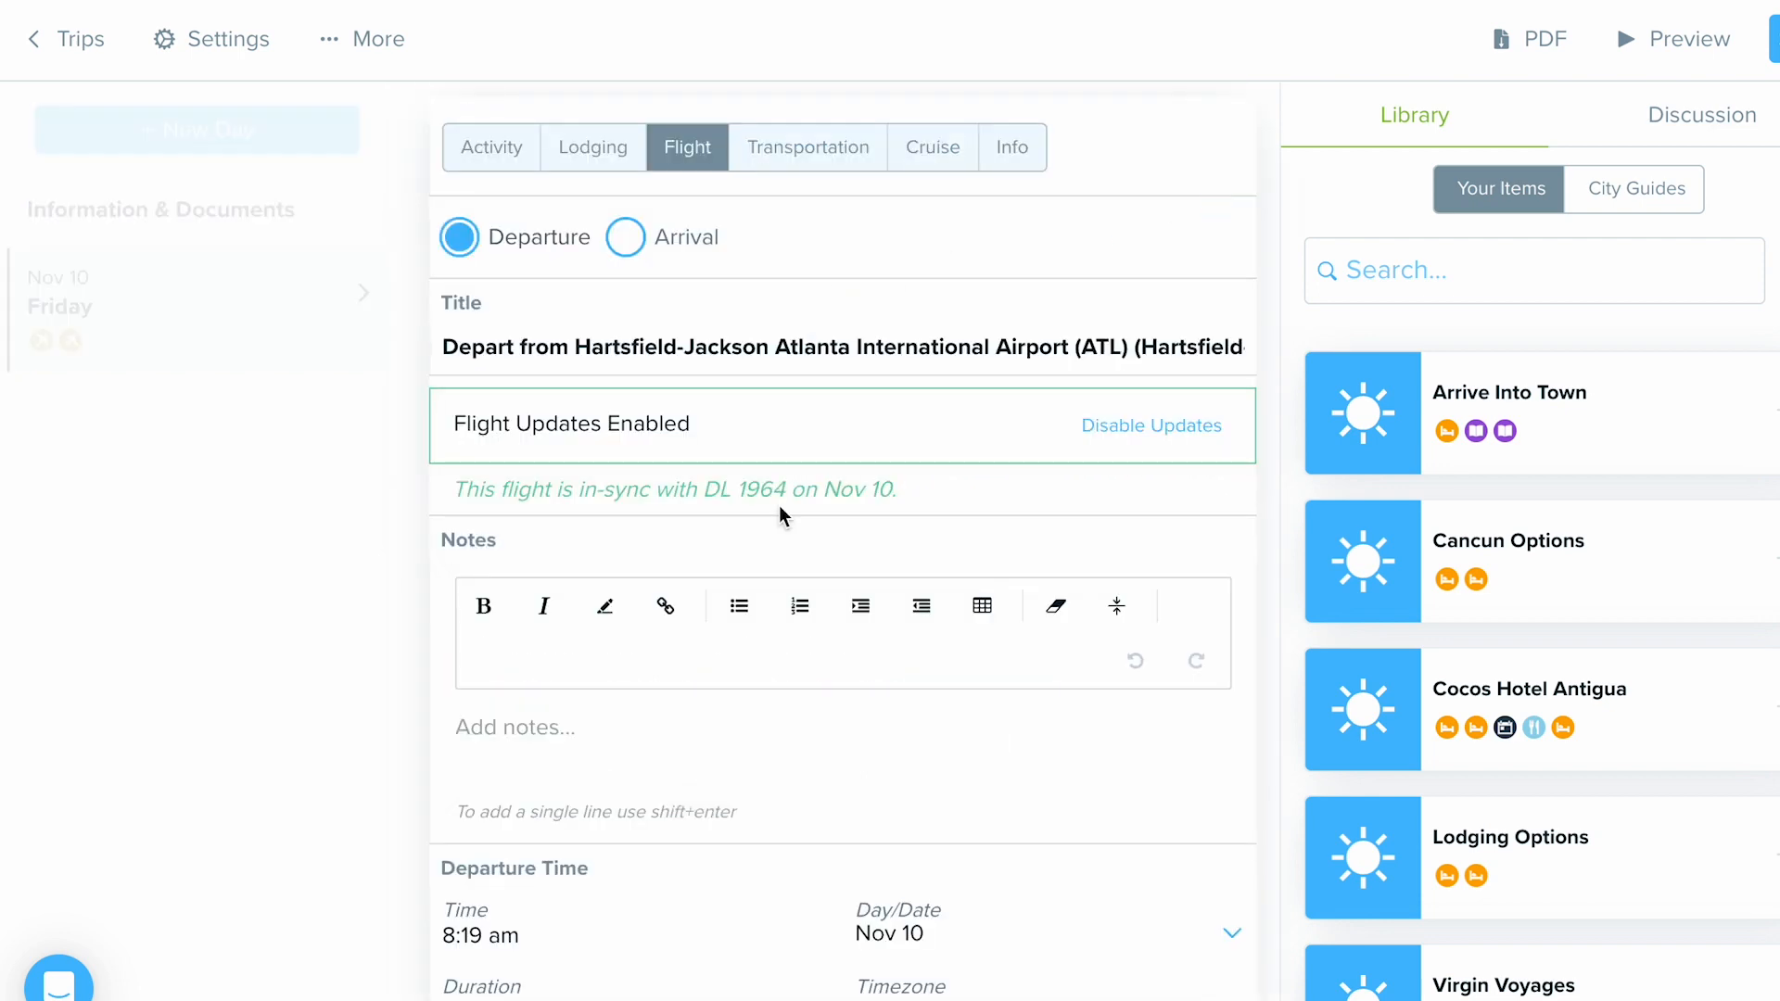
{"action": "scroll", "coordinate": [782, 517], "scroll_direction": "down", "scroll_amount": 5}
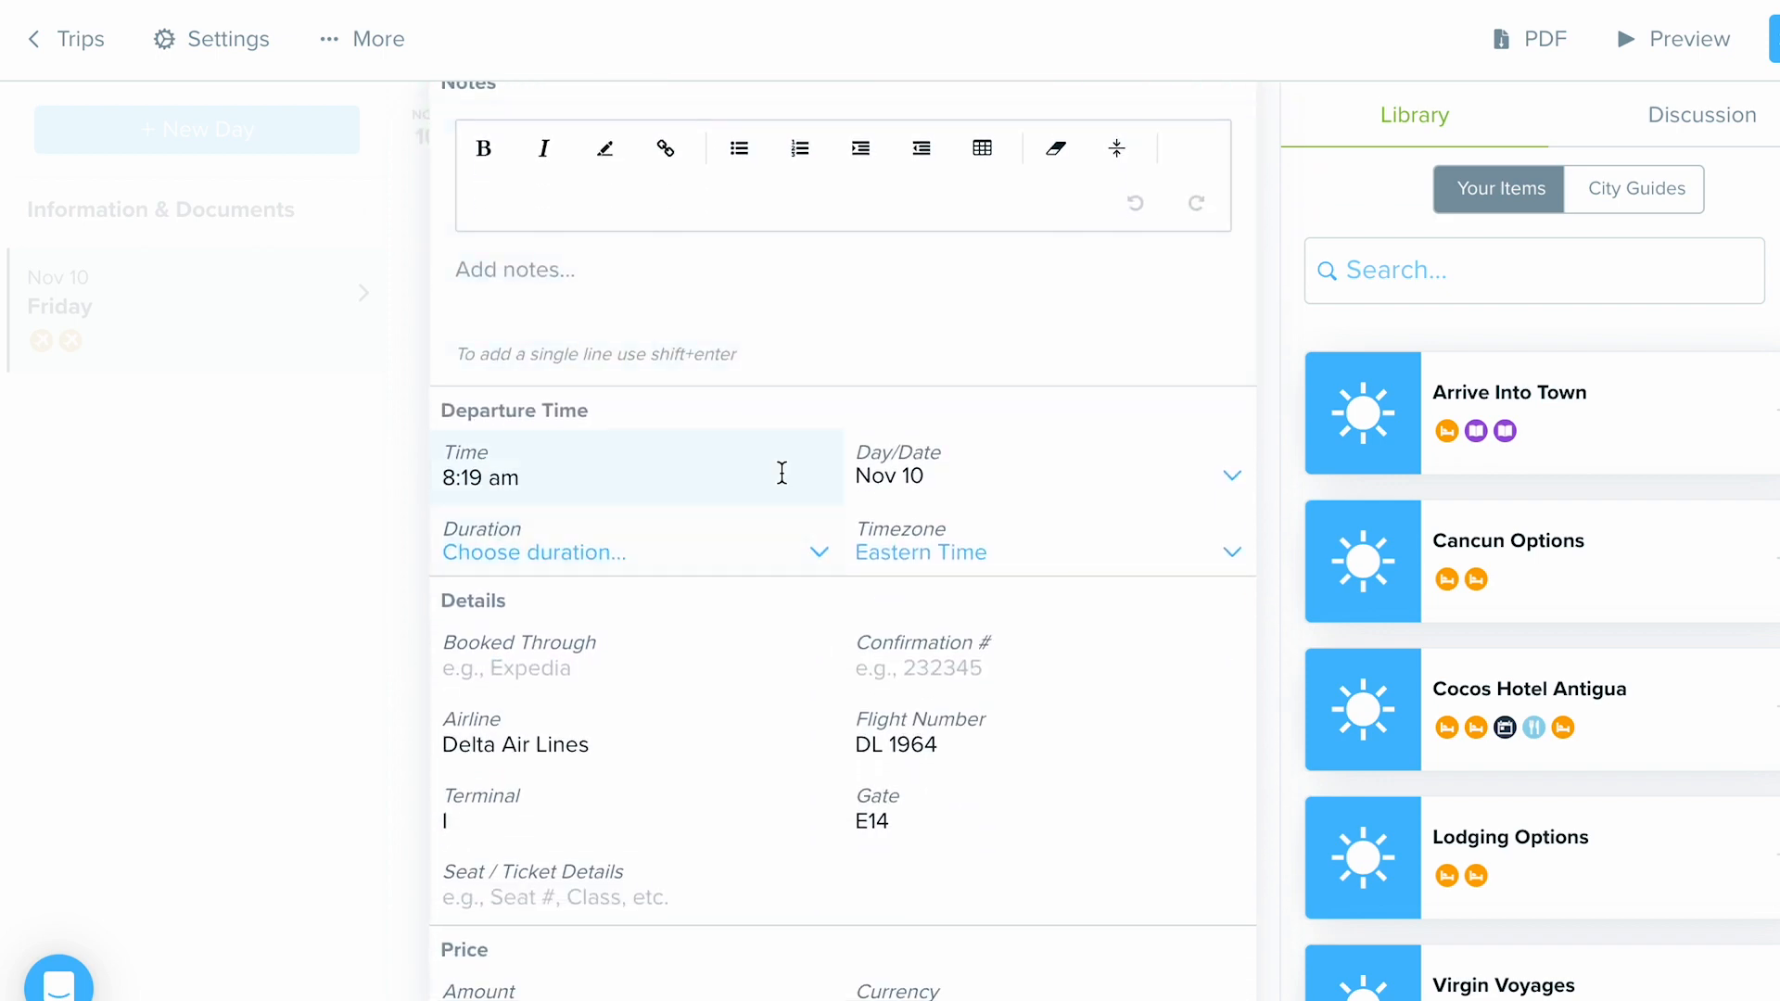
{"action": "scroll", "coordinate": [781, 477], "scroll_direction": "down", "scroll_amount": 3}
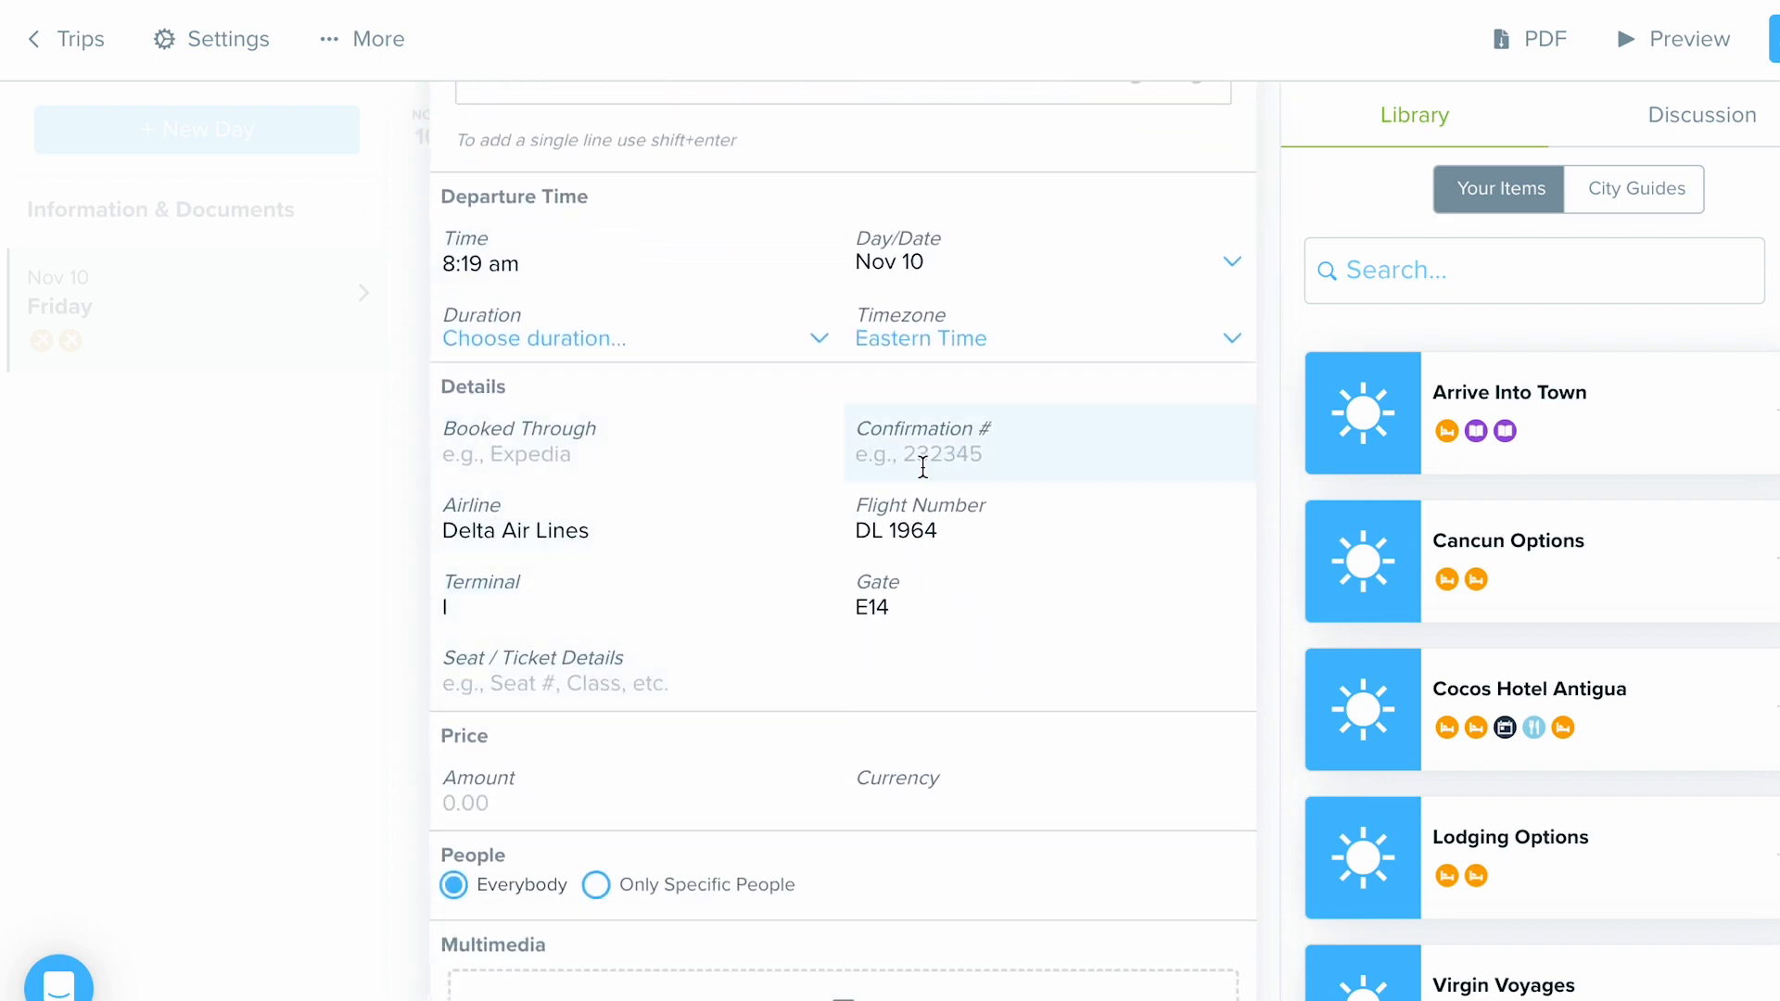
{"action": "scroll", "coordinate": [924, 468], "scroll_direction": "down", "scroll_amount": 6}
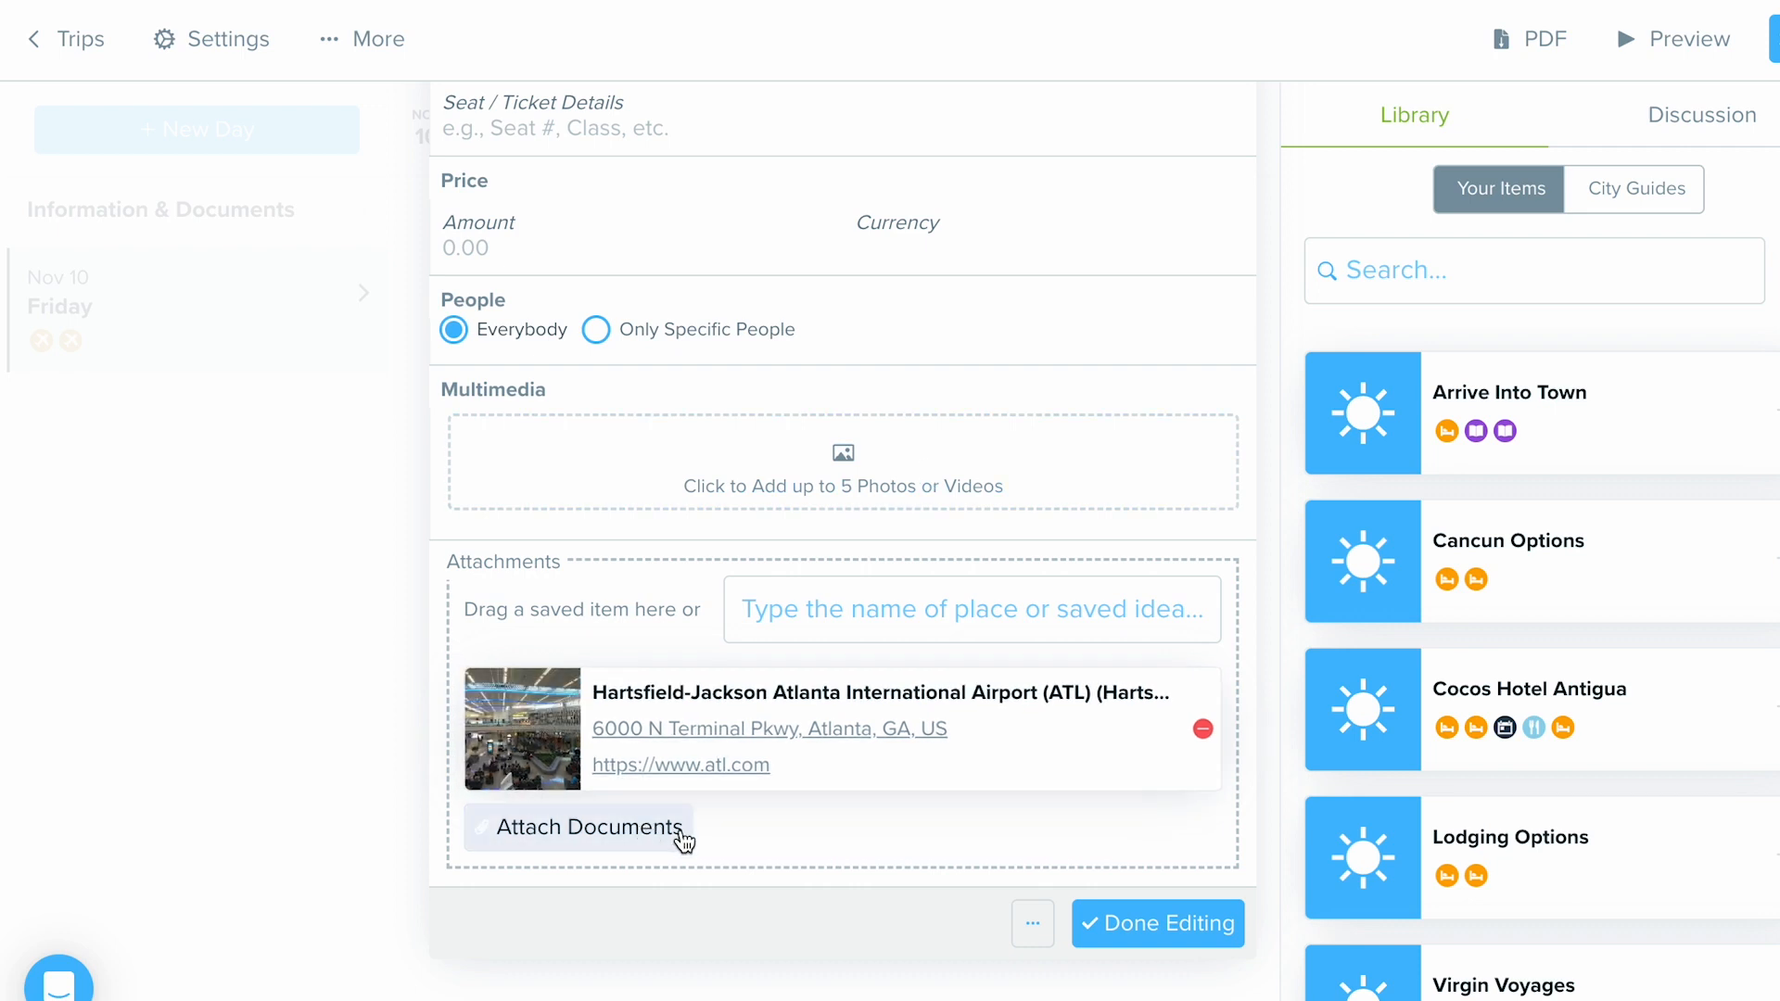
{"action": "left_click", "coordinate": [1182, 939]}
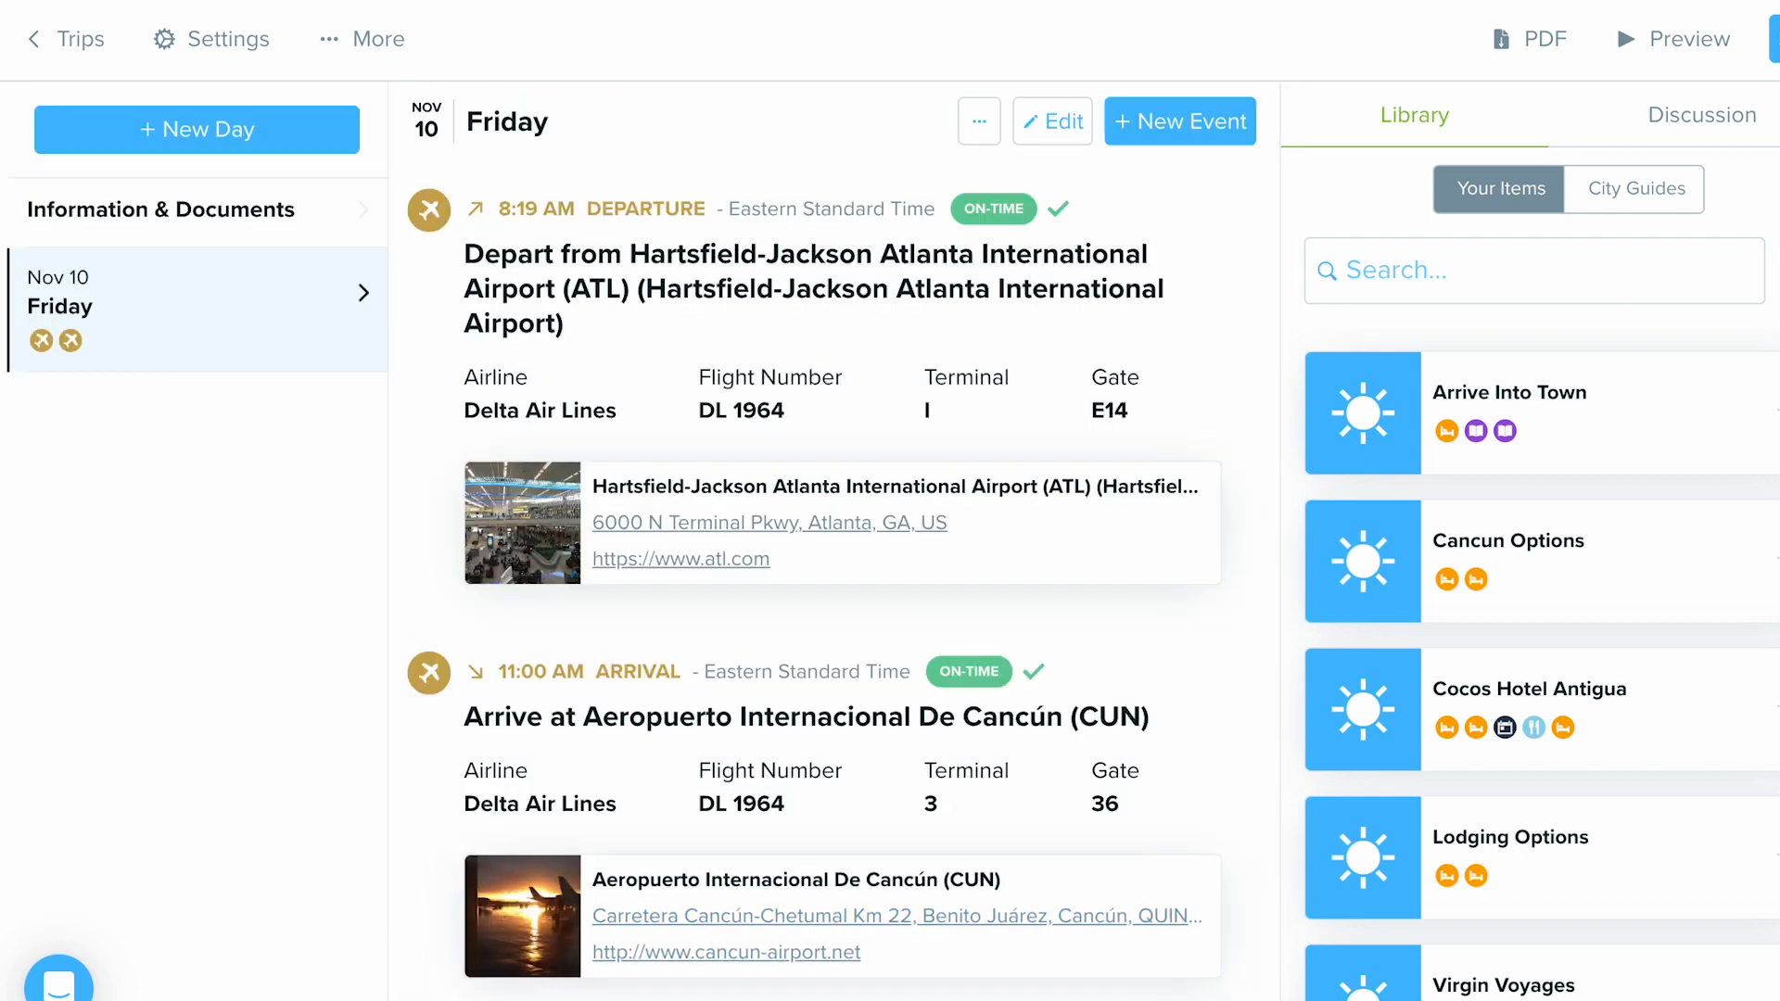
Examine the Booking Confirmation option for adding flights to Friday's itinerary and close the dialog
{"action": "left_click", "coordinate": [1152, 128]}
{"action": "left_click", "coordinate": [1150, 304]}
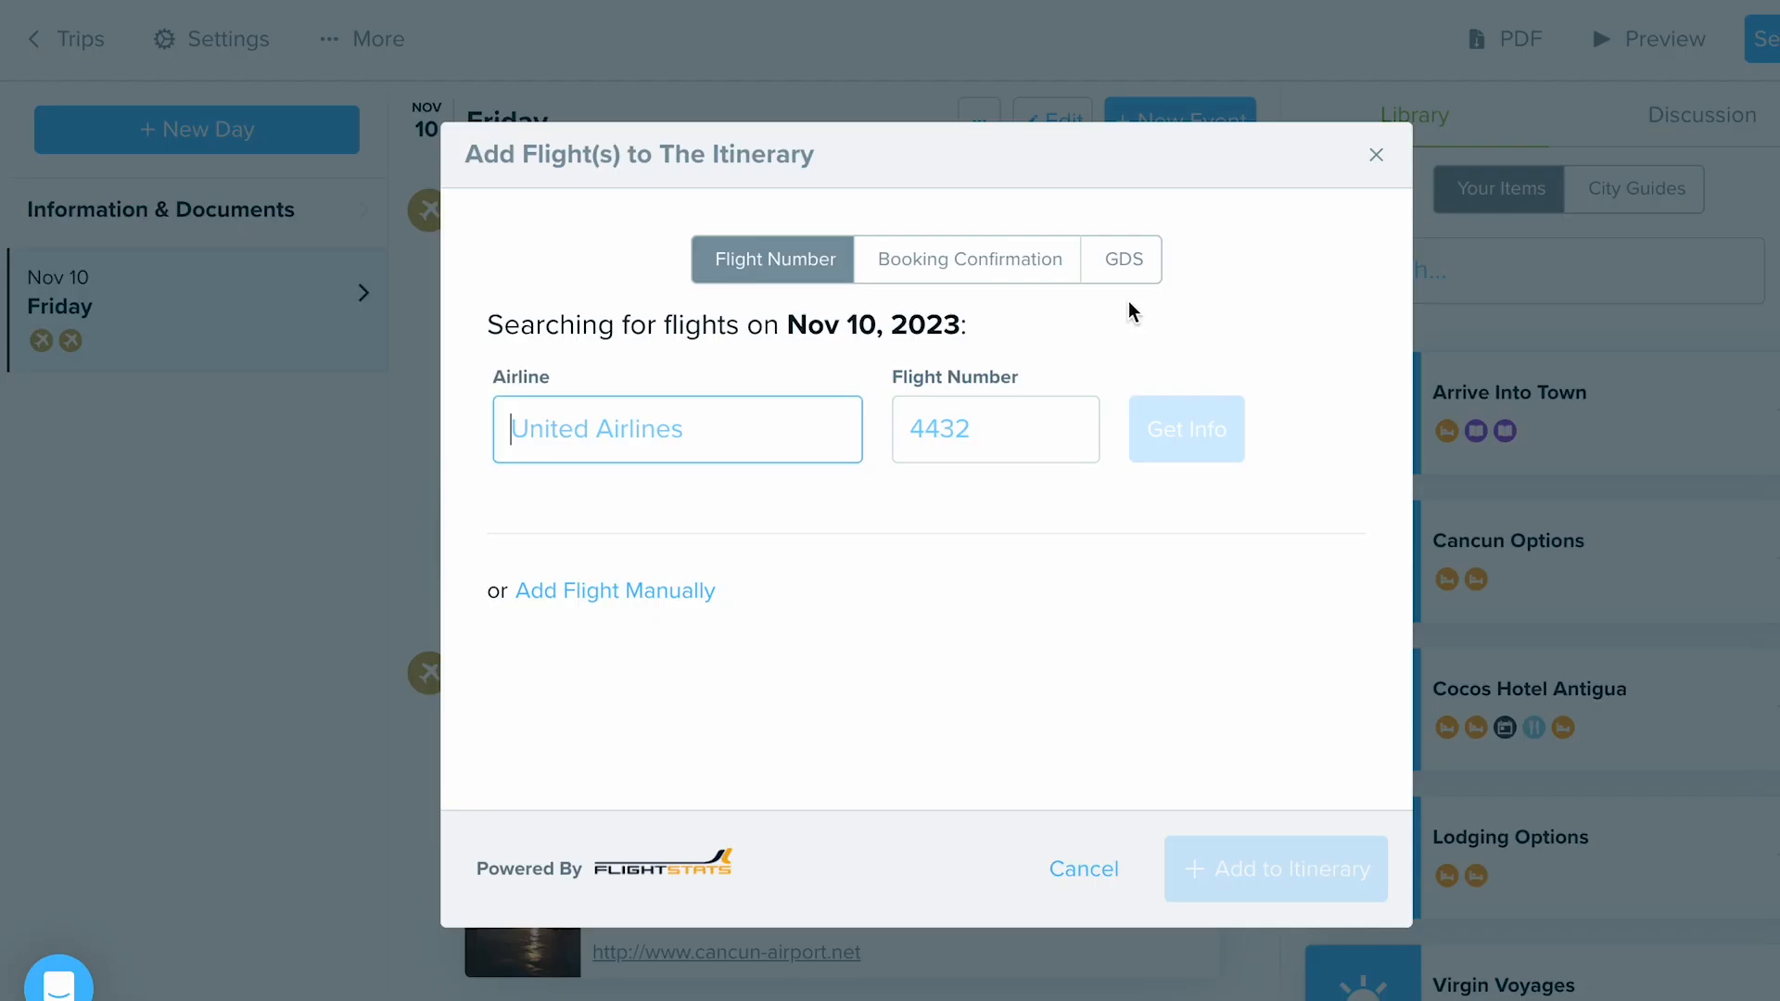
{"action": "left_click", "coordinate": [1010, 288]}
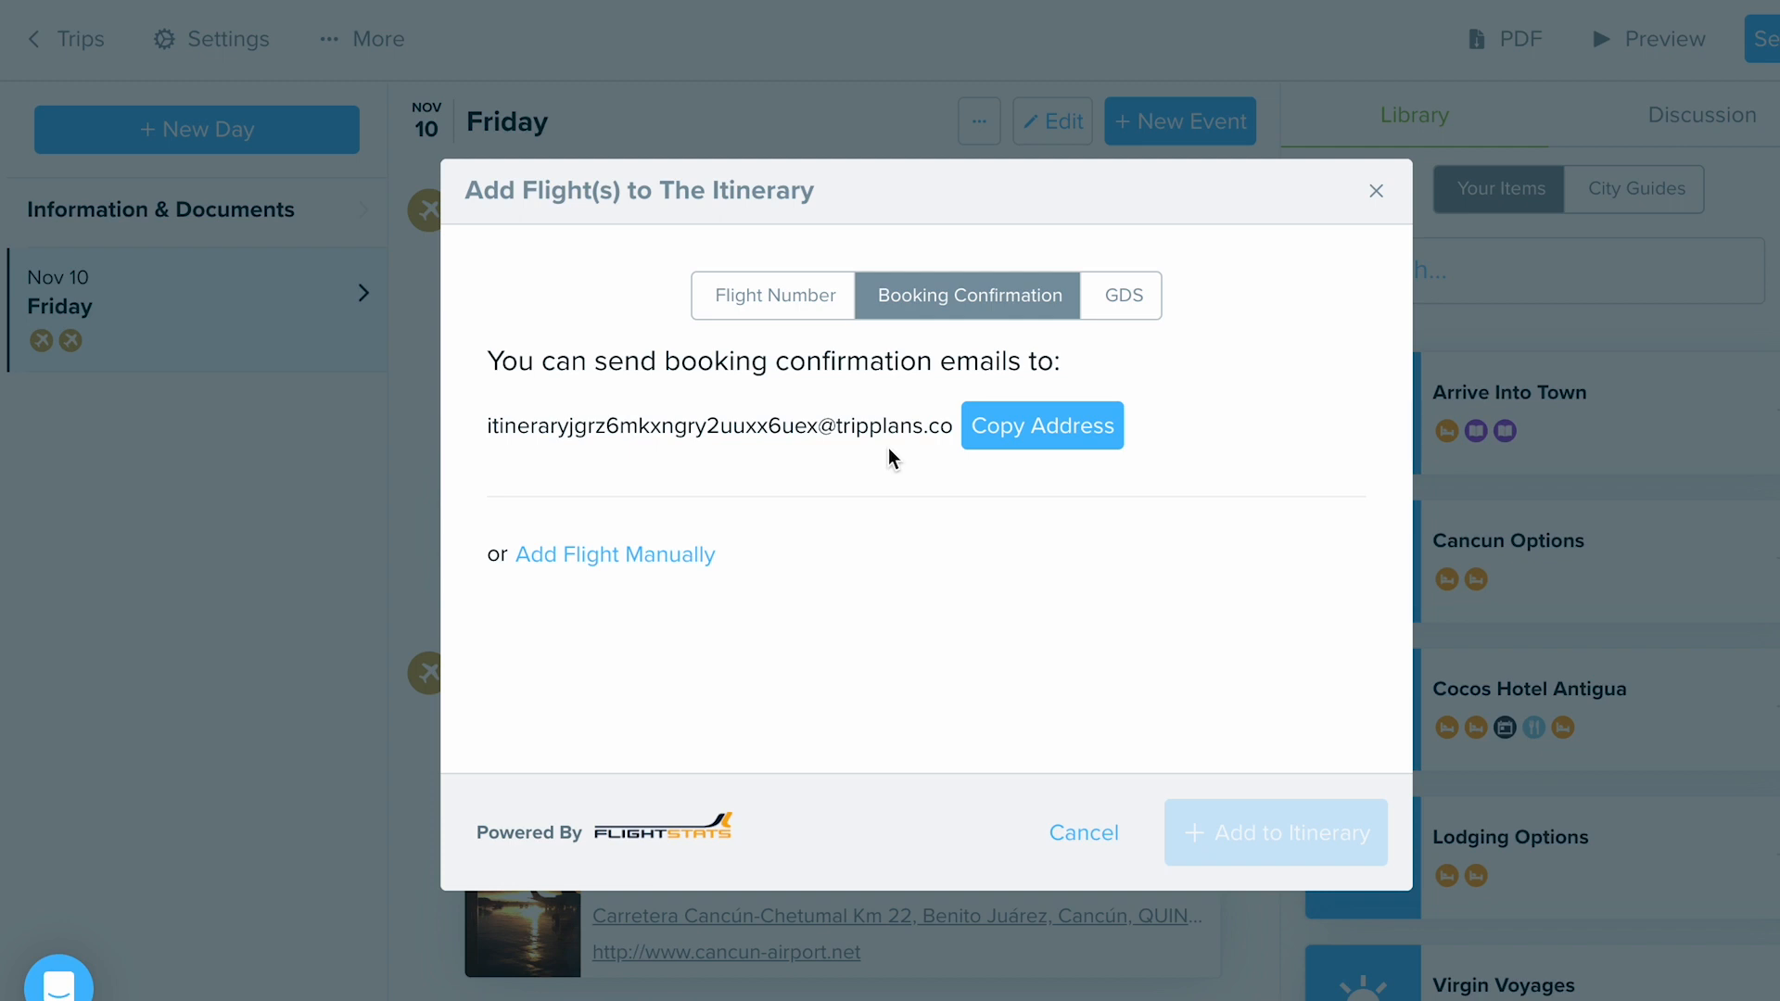
{"action": "left_click", "coordinate": [1372, 192]}
{"action": "scroll", "coordinate": [384, 393], "scroll_direction": "up", "scroll_amount": 1}
{"action": "scroll", "coordinate": [383, 393], "scroll_direction": "up", "scroll_amount": 1}
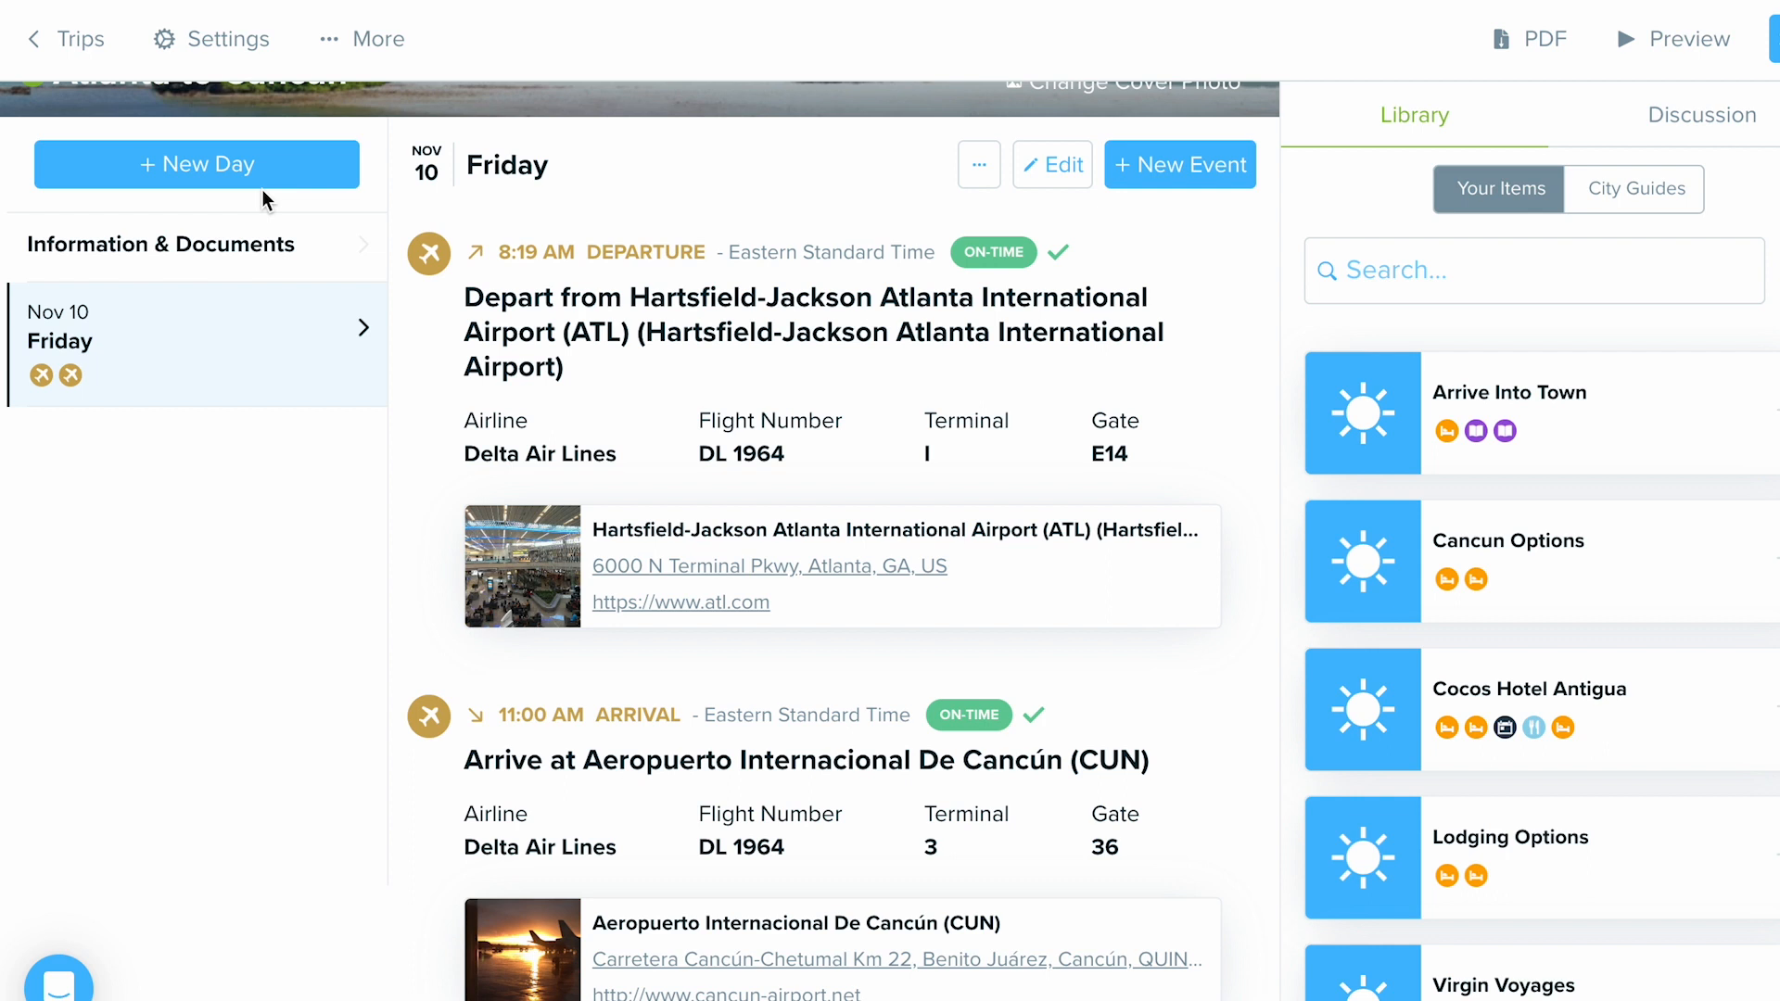
Examine the GDS import option for adding flights, including its itinerary paste area, and close the dialog without importing
{"action": "left_click", "coordinate": [1181, 168]}
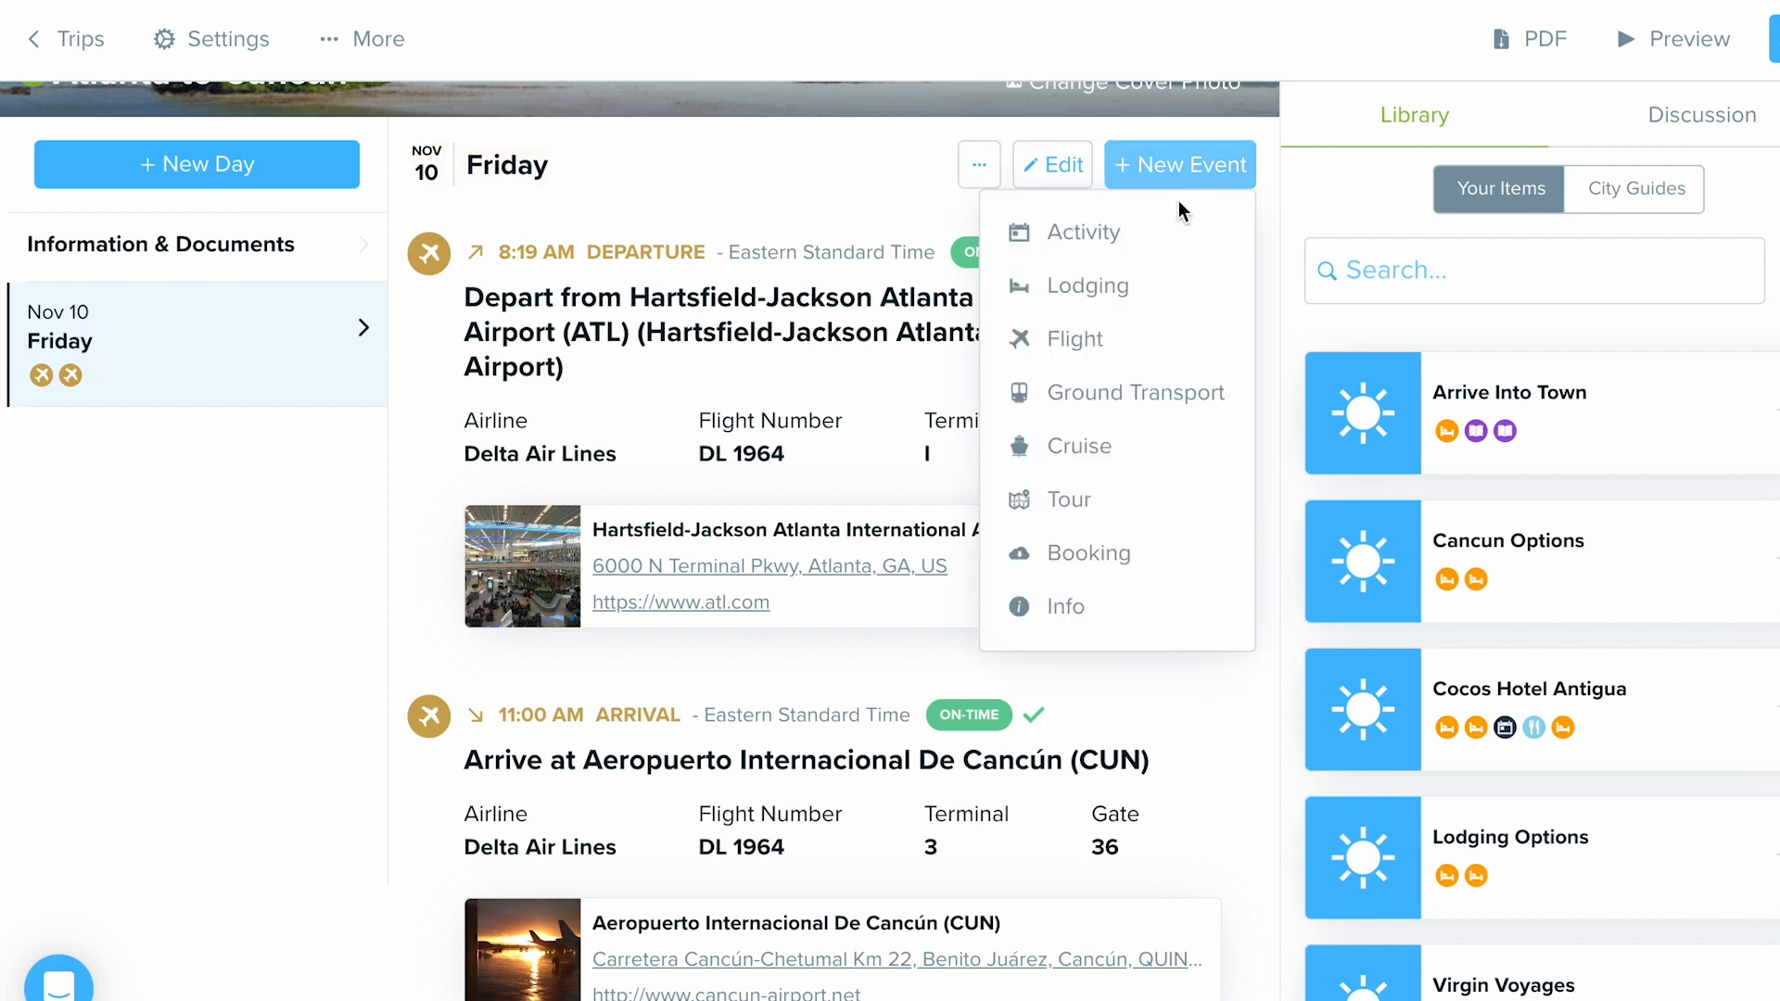
{"action": "left_click", "coordinate": [1163, 341]}
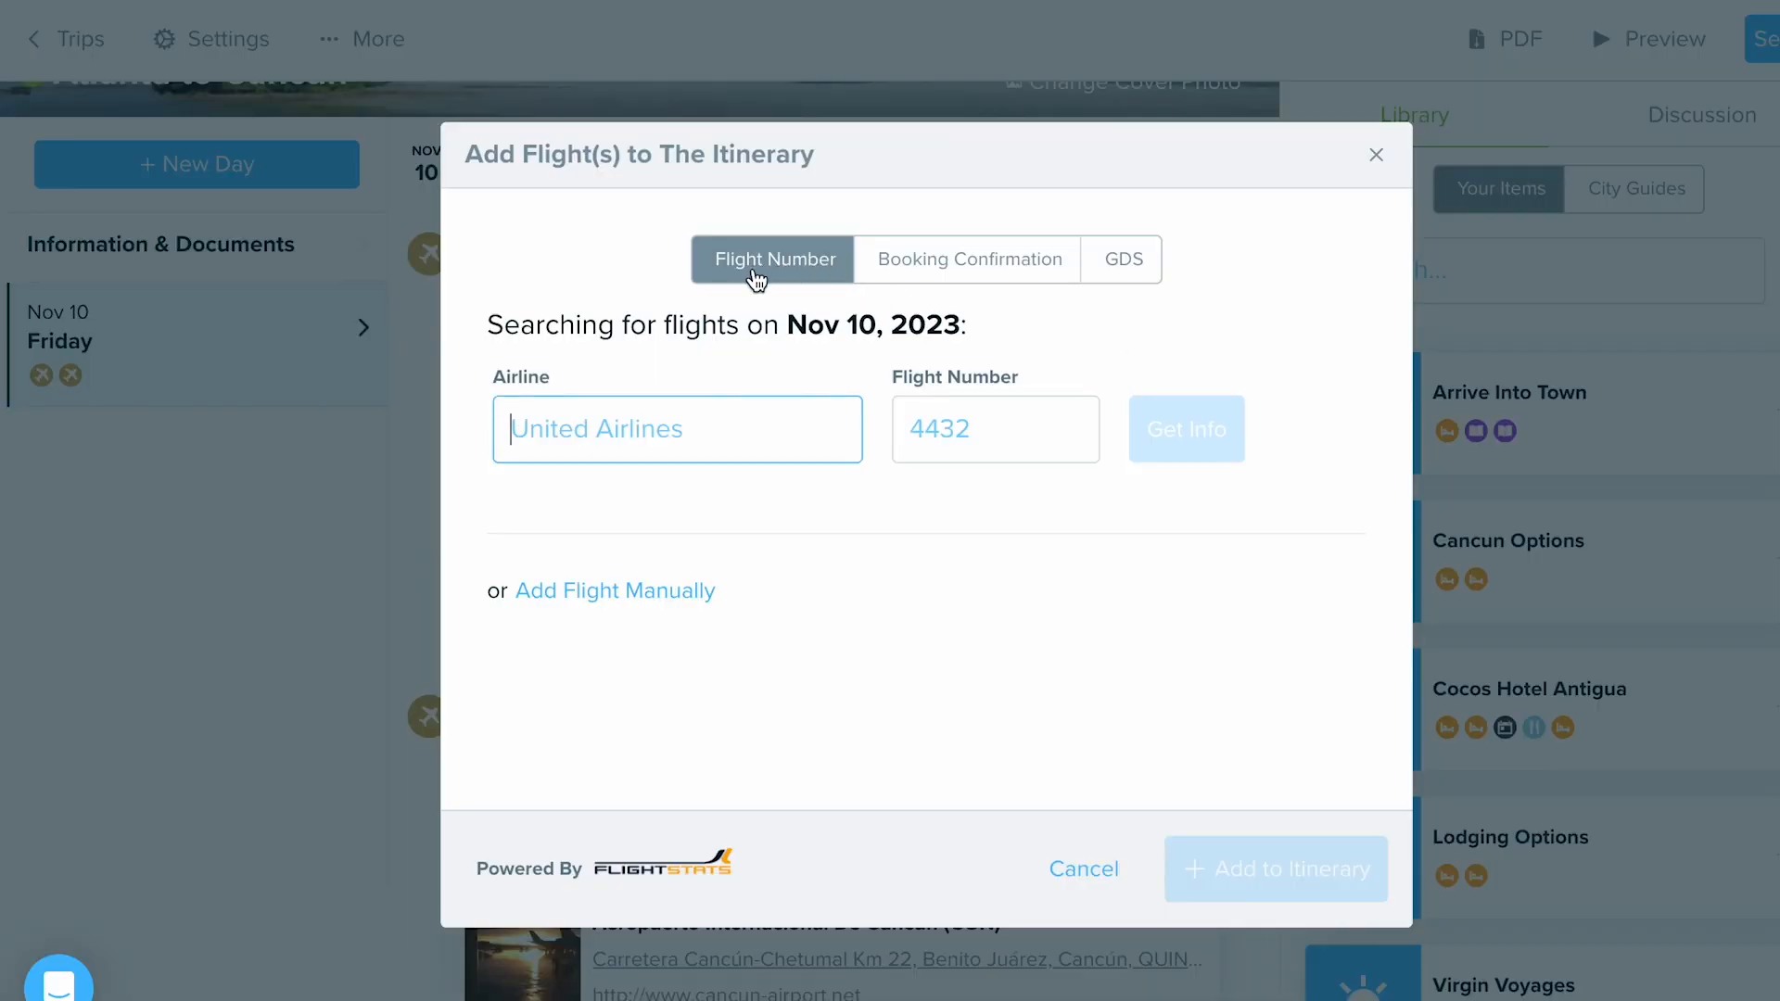
{"action": "left_click", "coordinate": [1122, 266]}
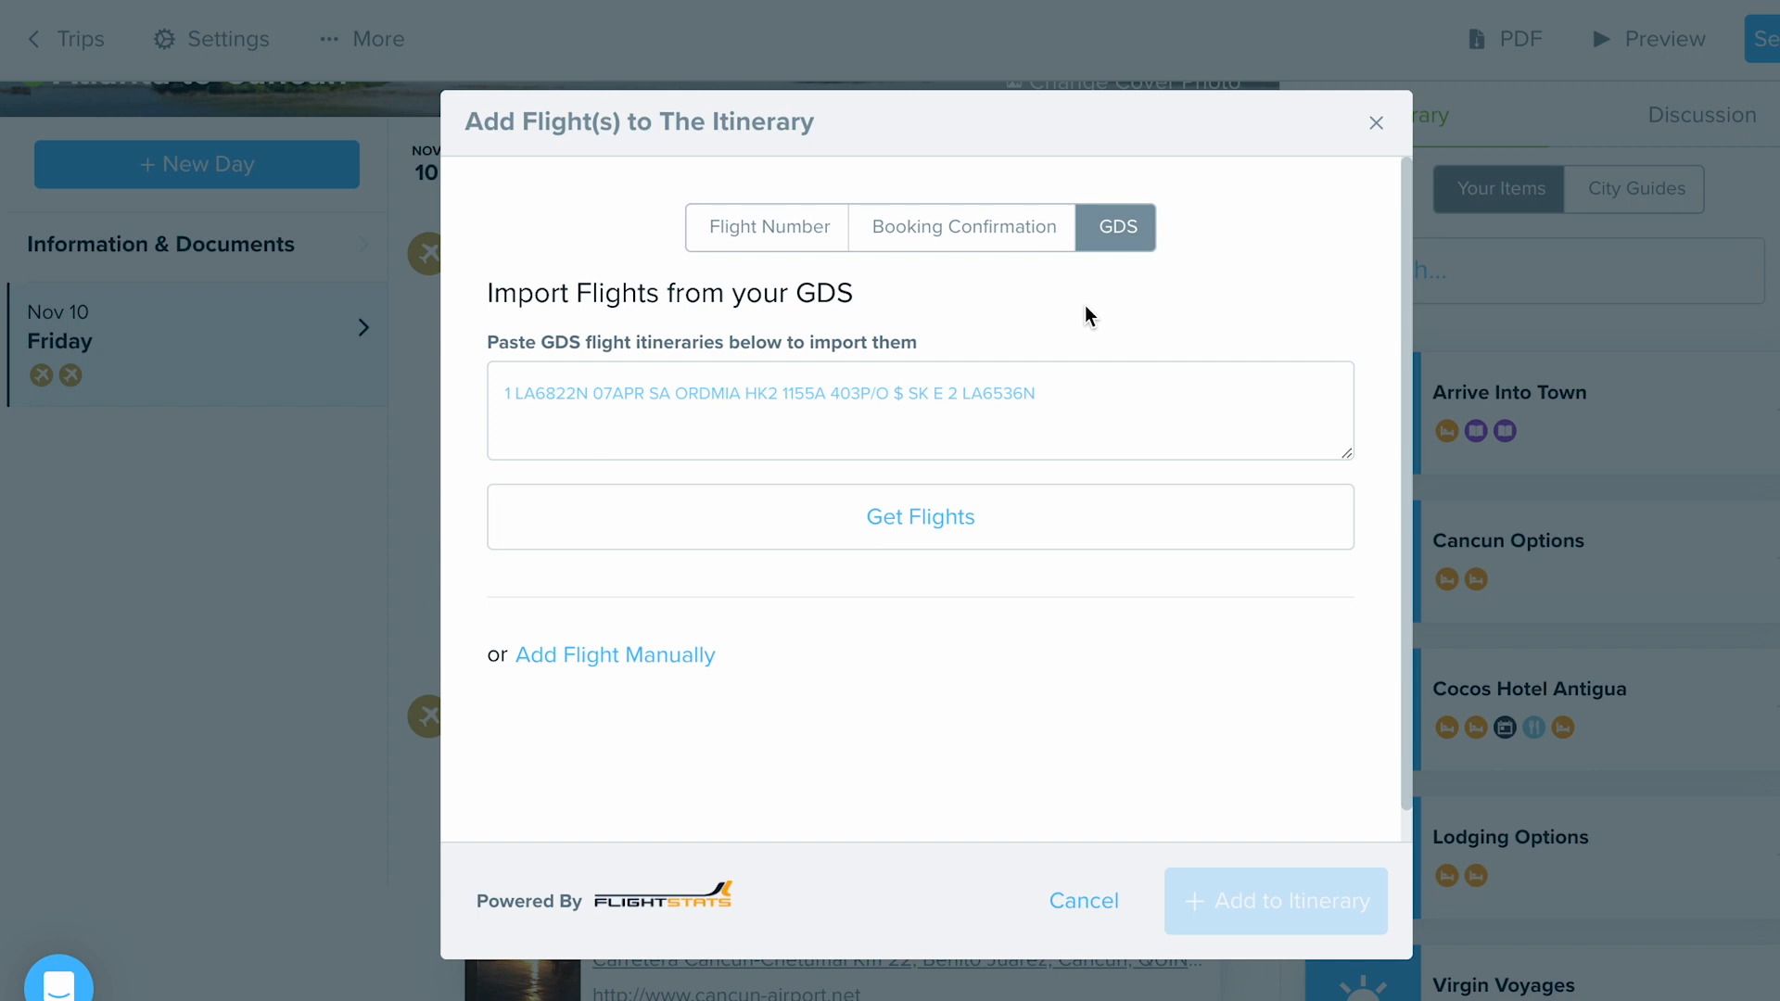
{"action": "left_click", "coordinate": [731, 396]}
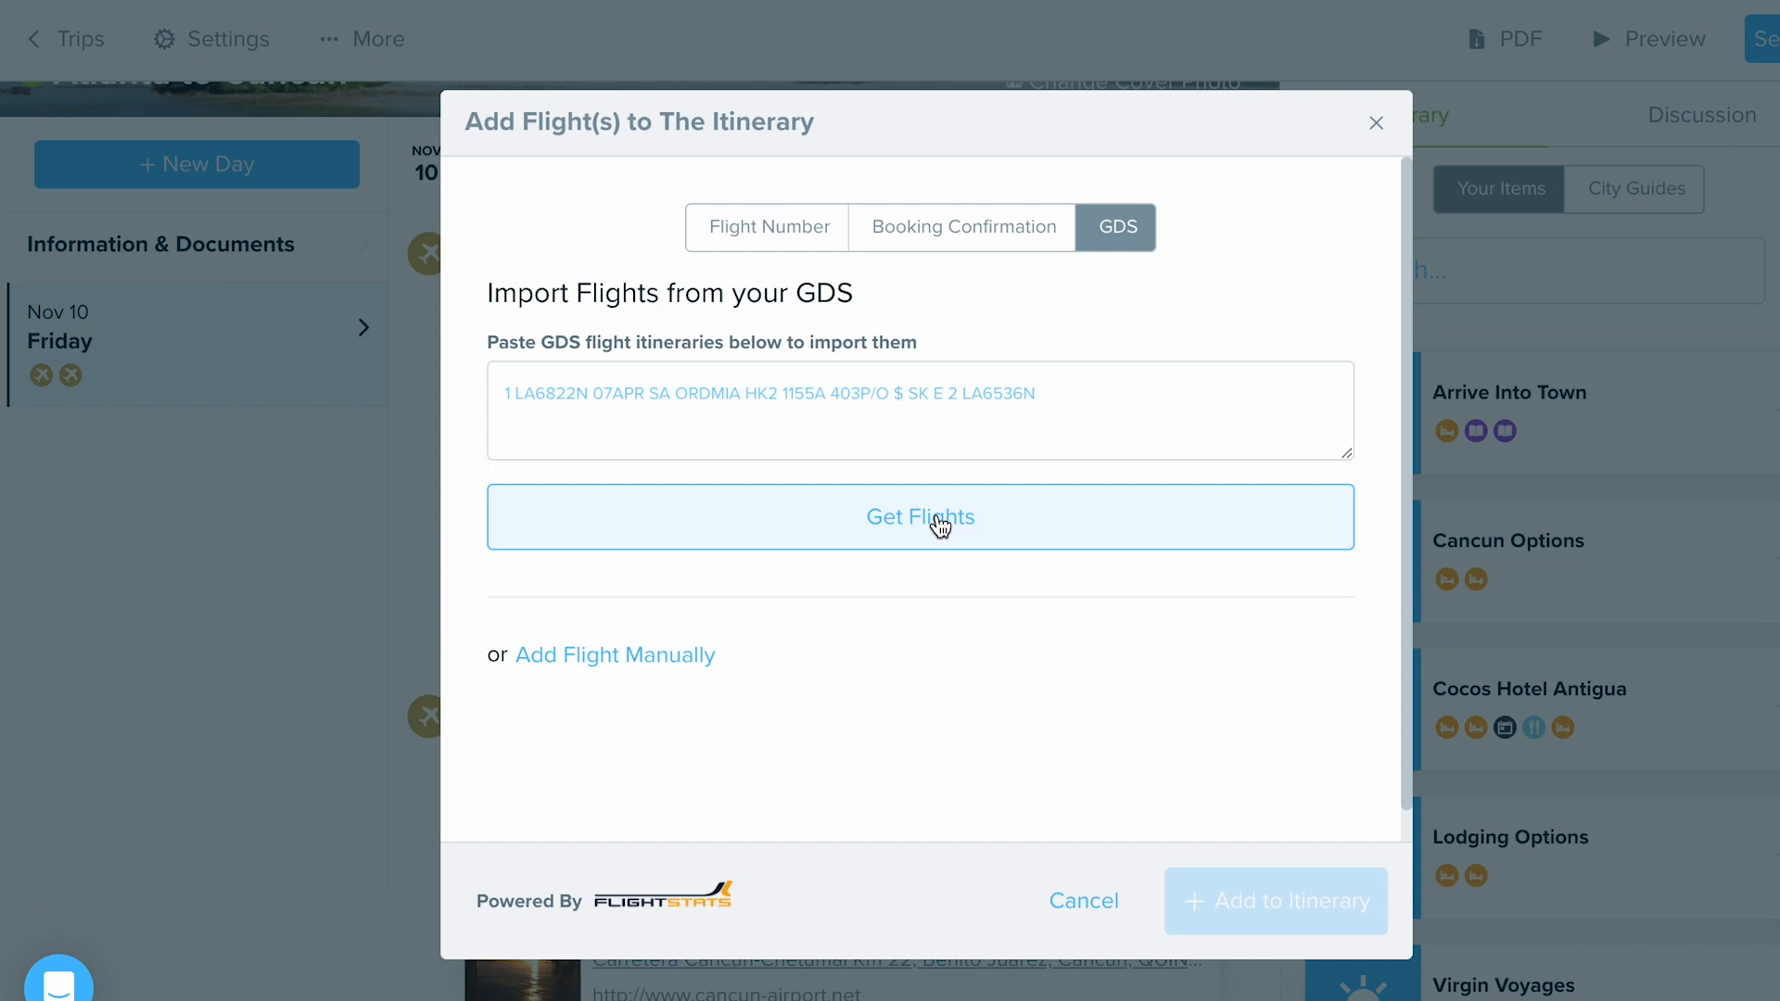
{"action": "left_click", "coordinate": [893, 442]}
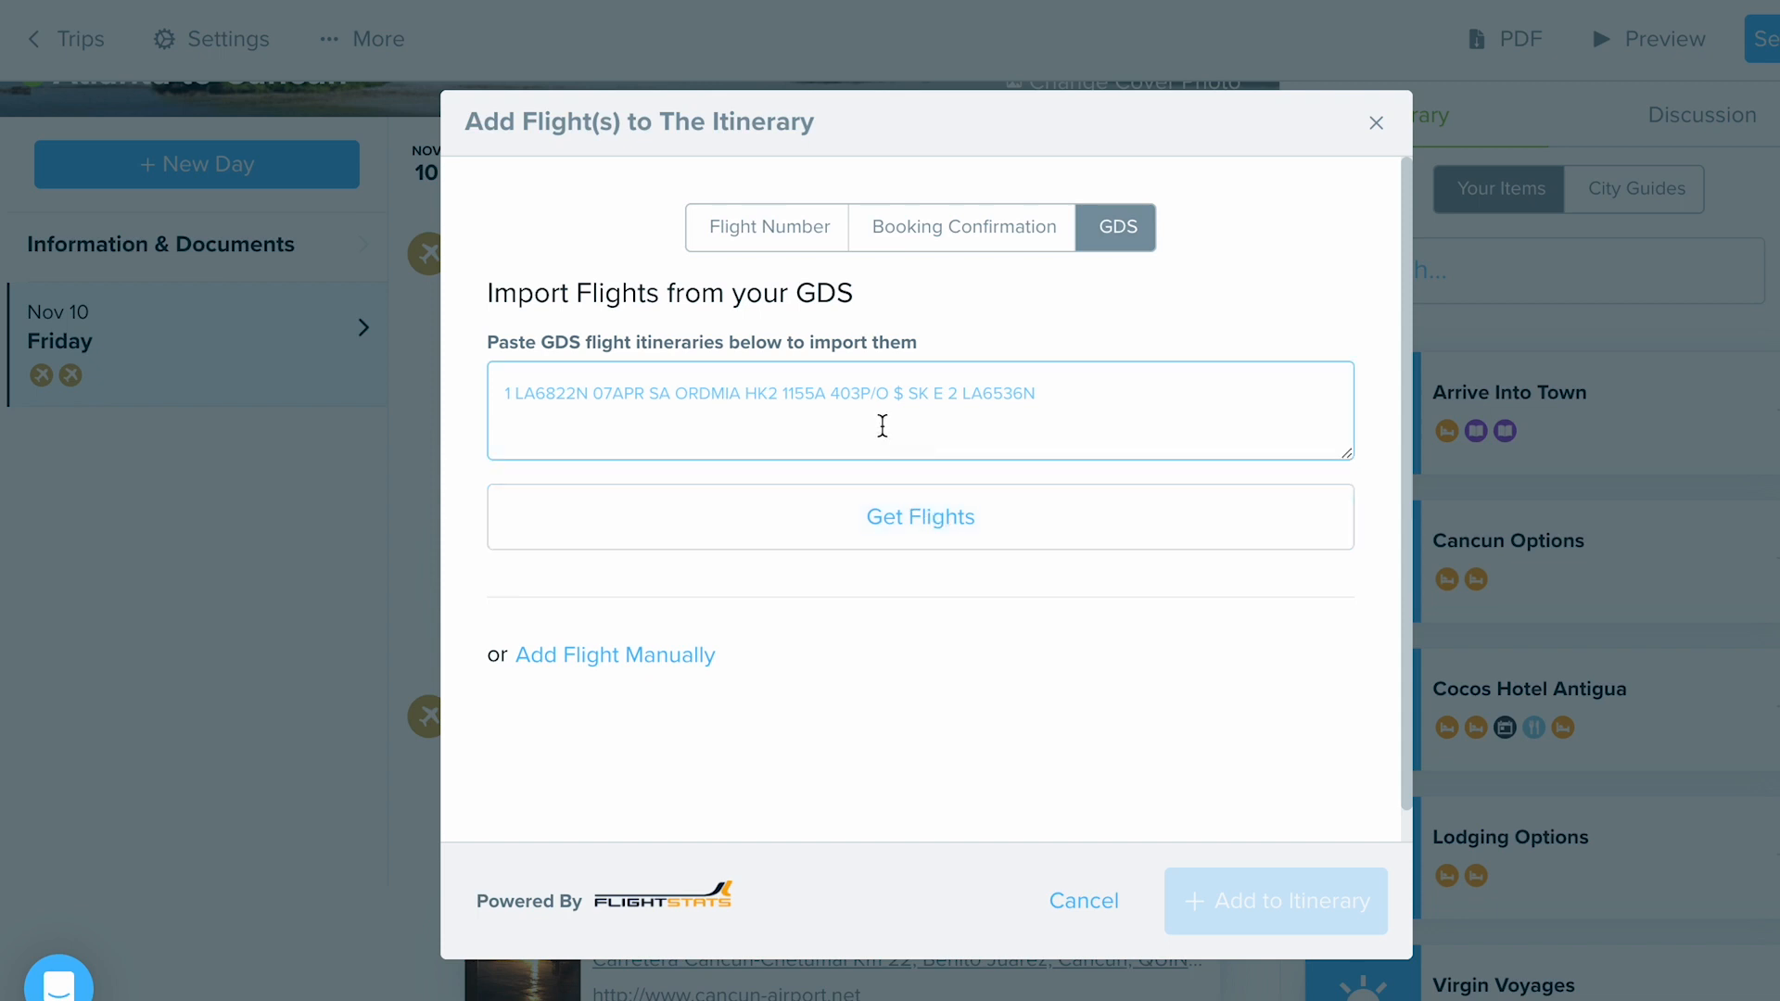
{"action": "left_click", "coordinate": [986, 694]}
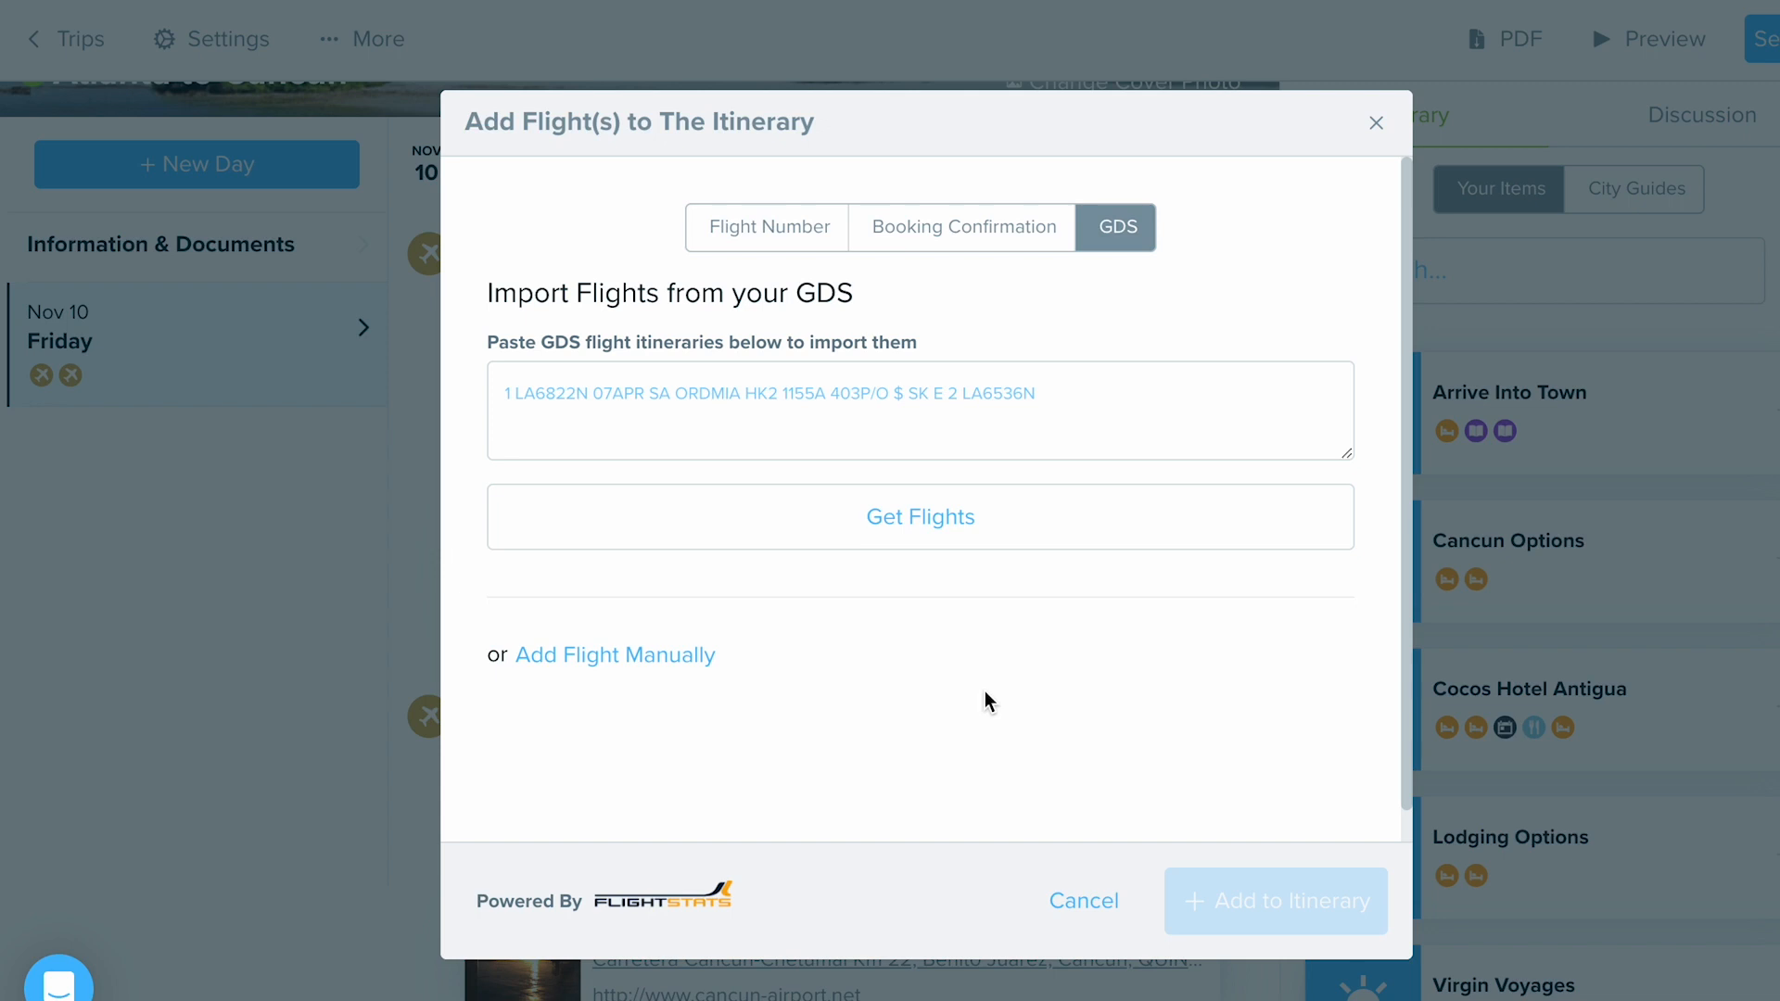
{"action": "left_click", "coordinate": [1376, 122]}
{"action": "scroll", "coordinate": [816, 633], "scroll_direction": "down", "scroll_amount": 1}
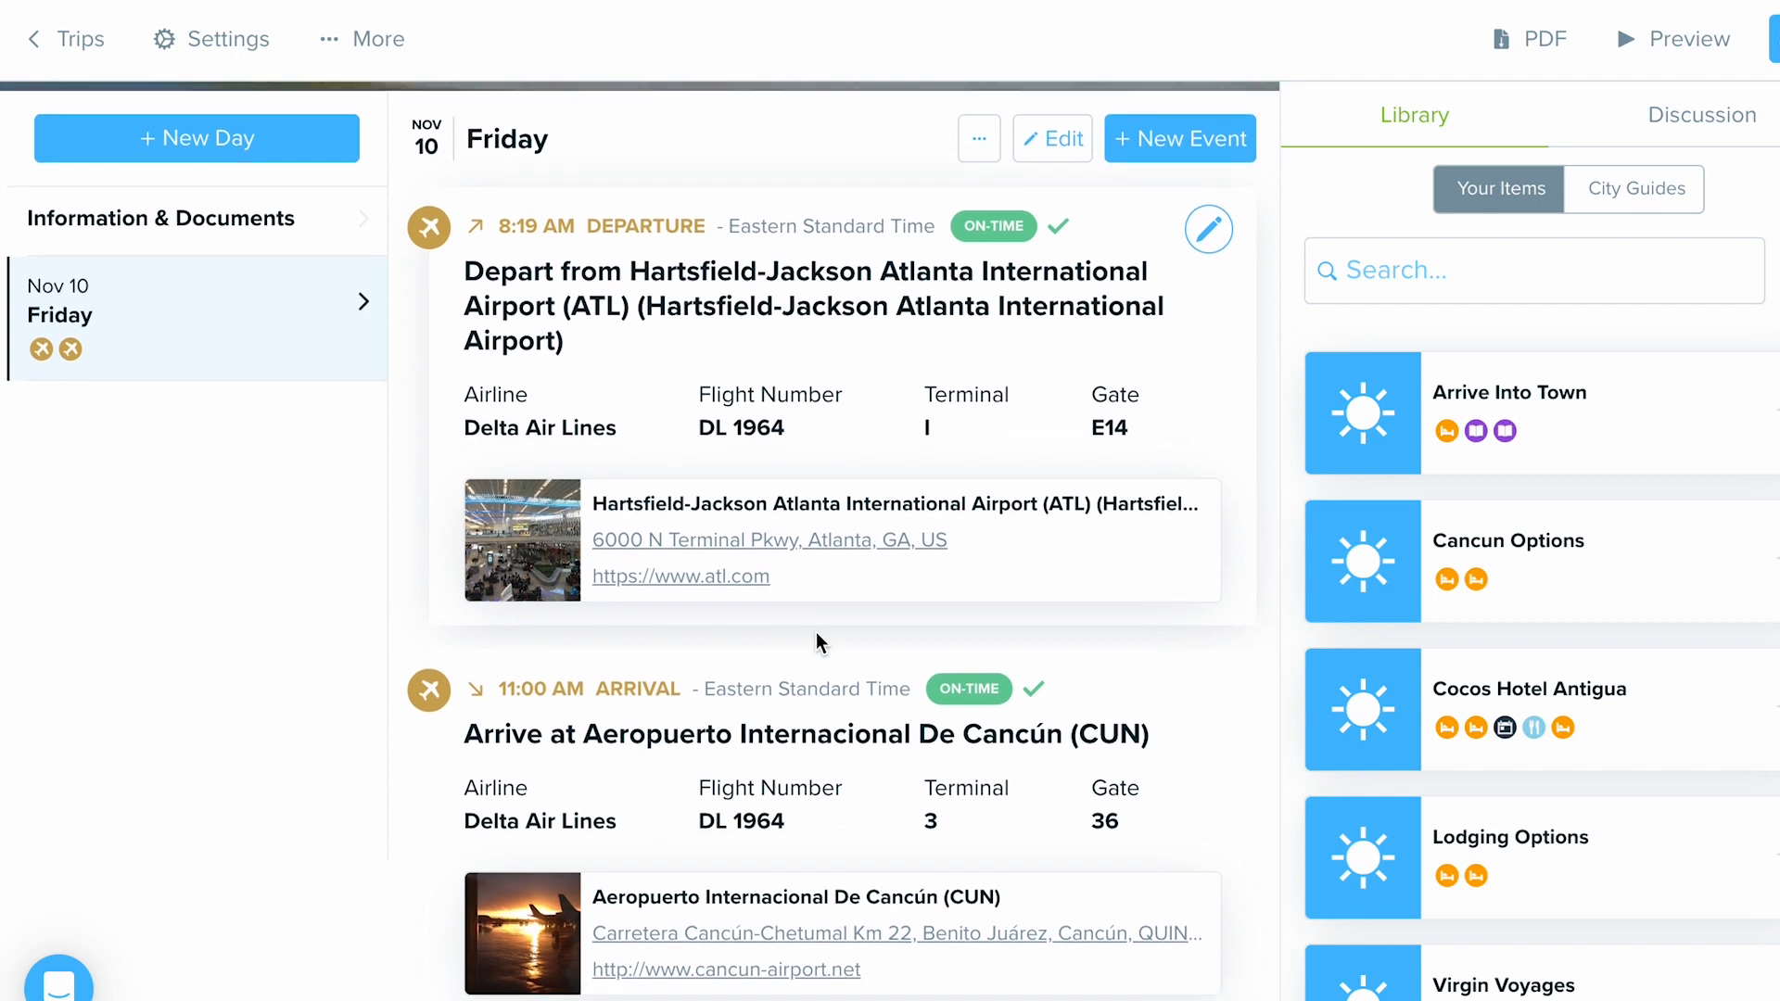